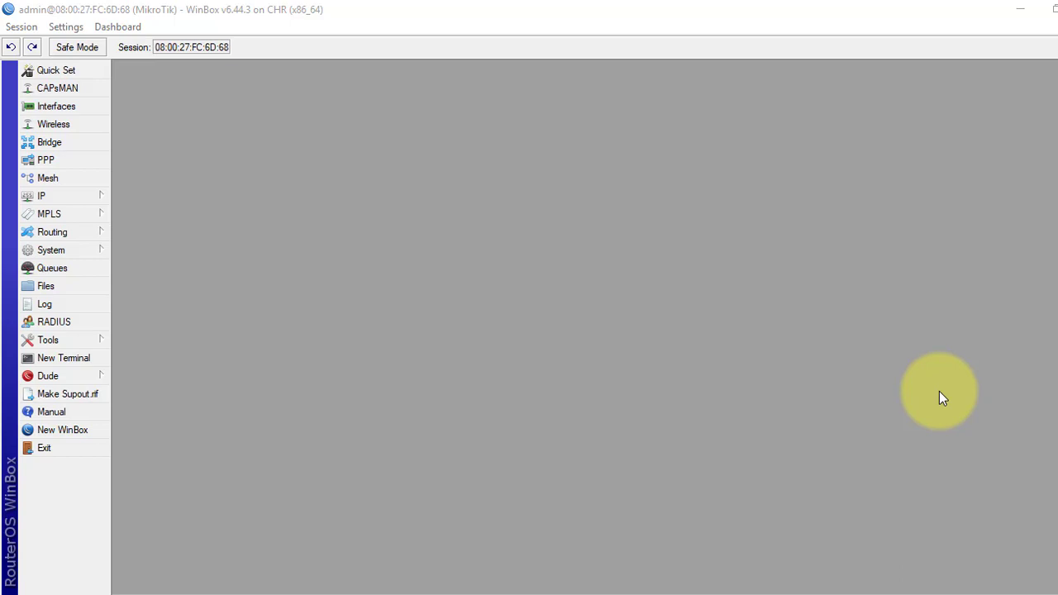
Fill in a new Firewall address-list entry named Trusted_SMTP with address 202.168.255.44.
{"action": "left_click", "coordinate": [88, 199]}
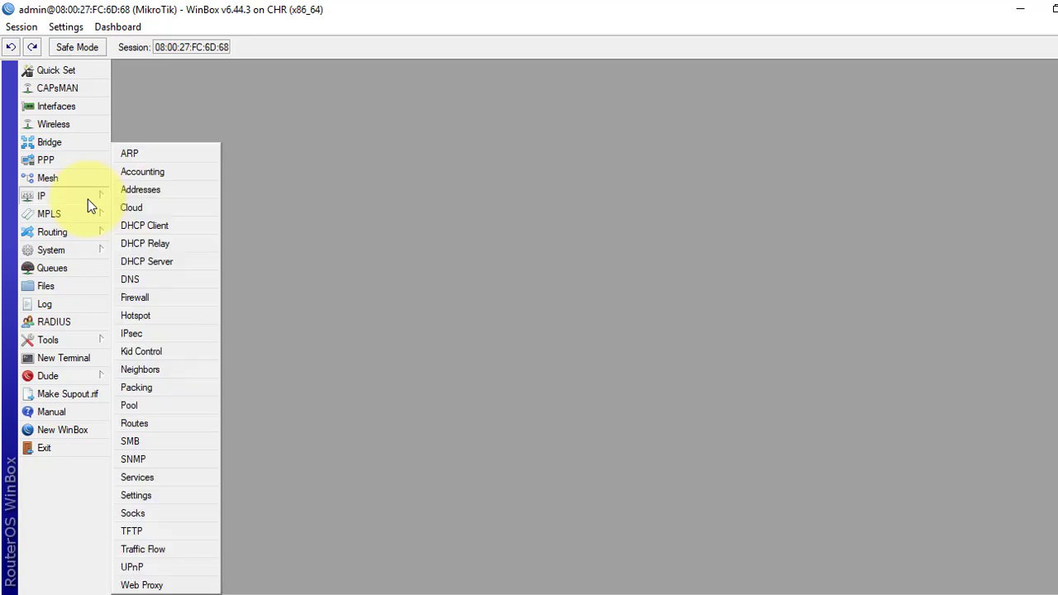
{"action": "left_click", "coordinate": [136, 302]}
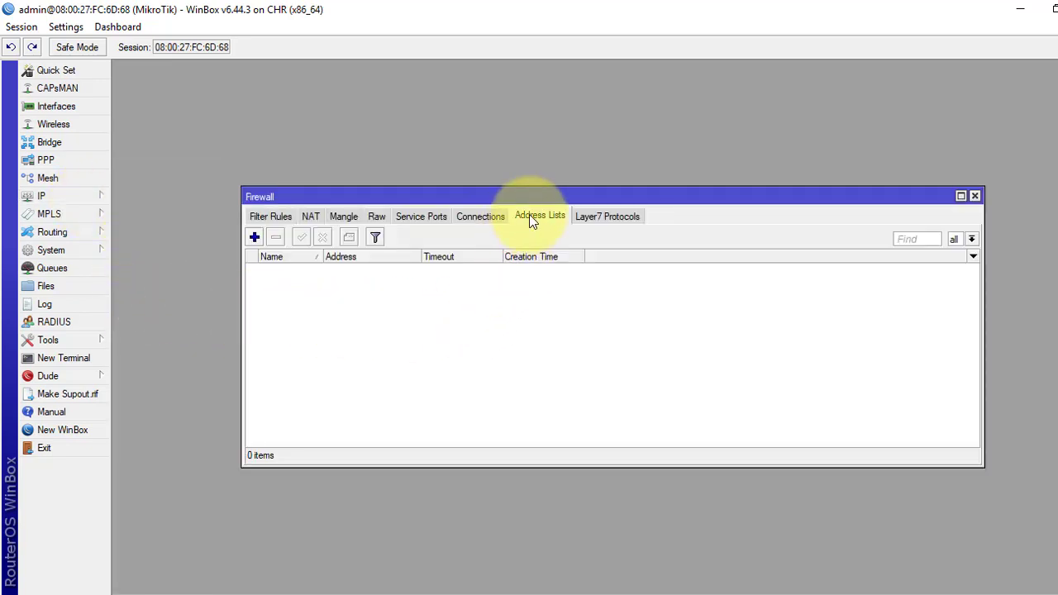
{"action": "left_click", "coordinate": [255, 239]}
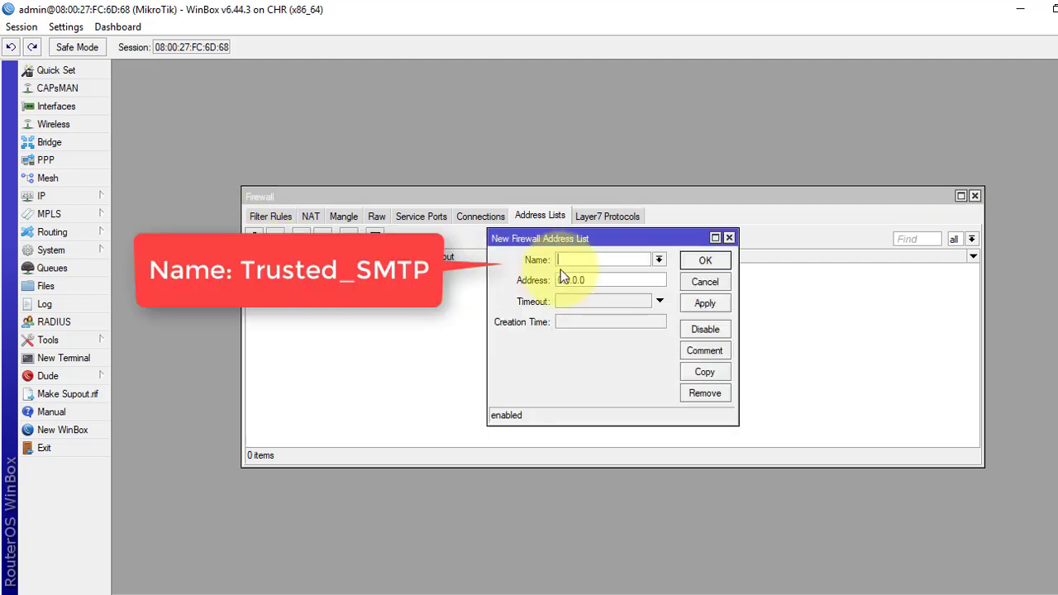
{"action": "type", "text": "Tru"}
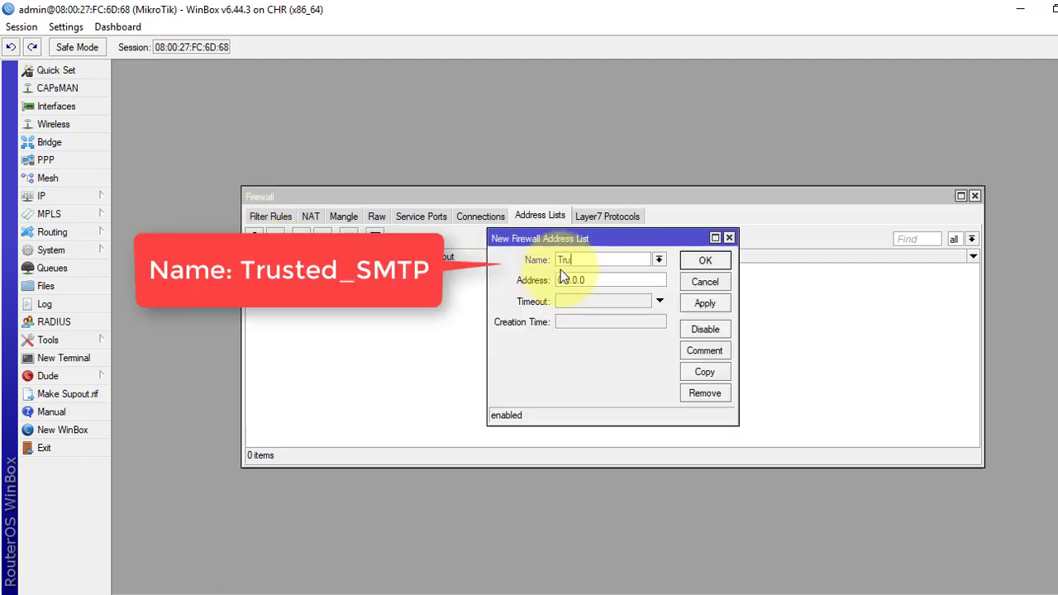
{"action": "type", "text": "sted"}
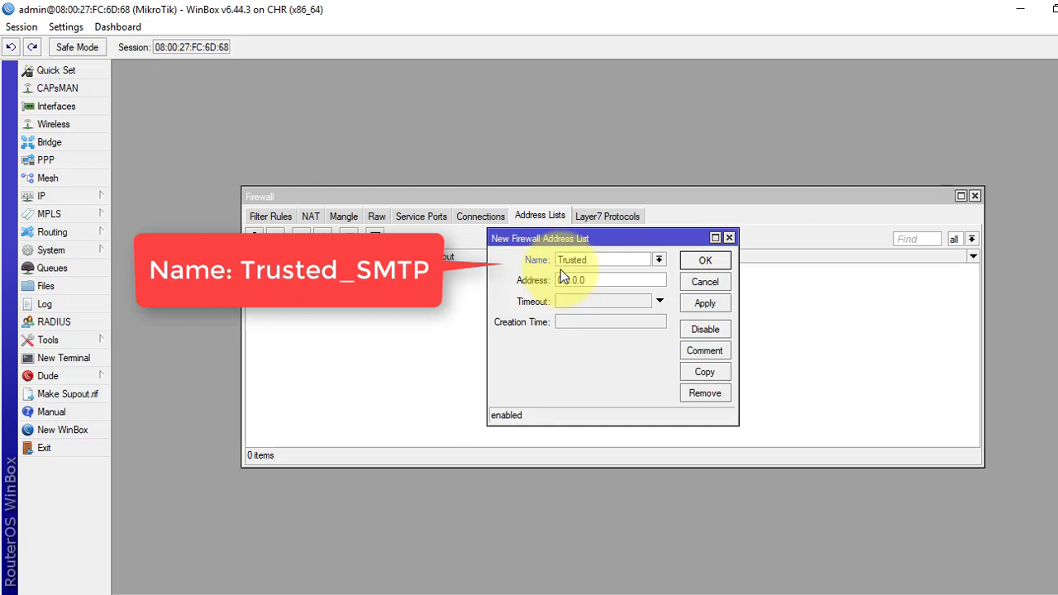
{"action": "type", "text": "_S"}
{"action": "type", "text": "MTP"}
{"action": "left_click", "coordinate": [591, 282]}
{"action": "double_click", "coordinate": [590, 282]}
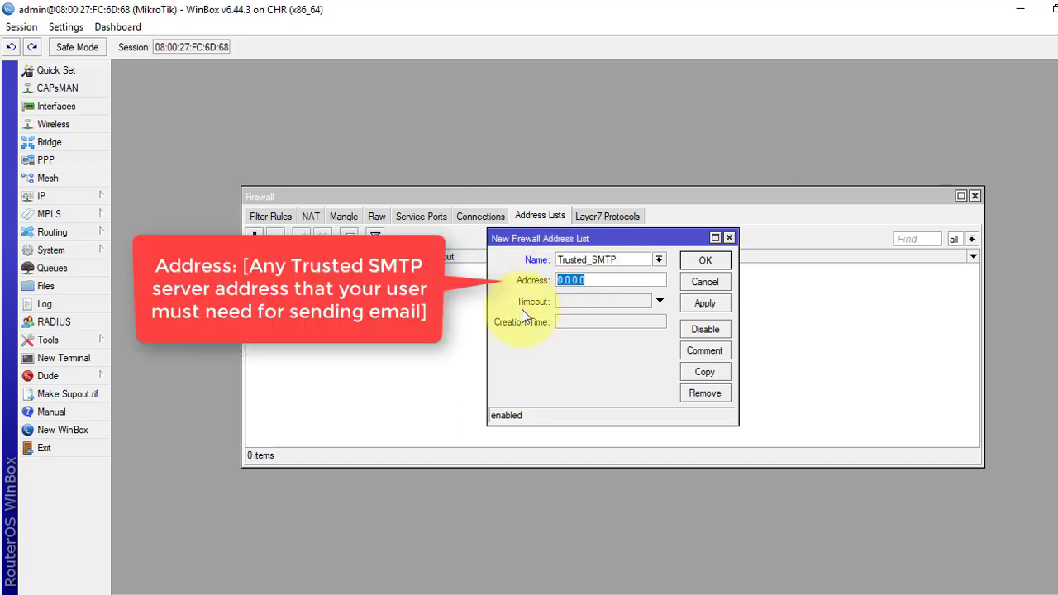
{"action": "type", "text": "202.168.255.44"}
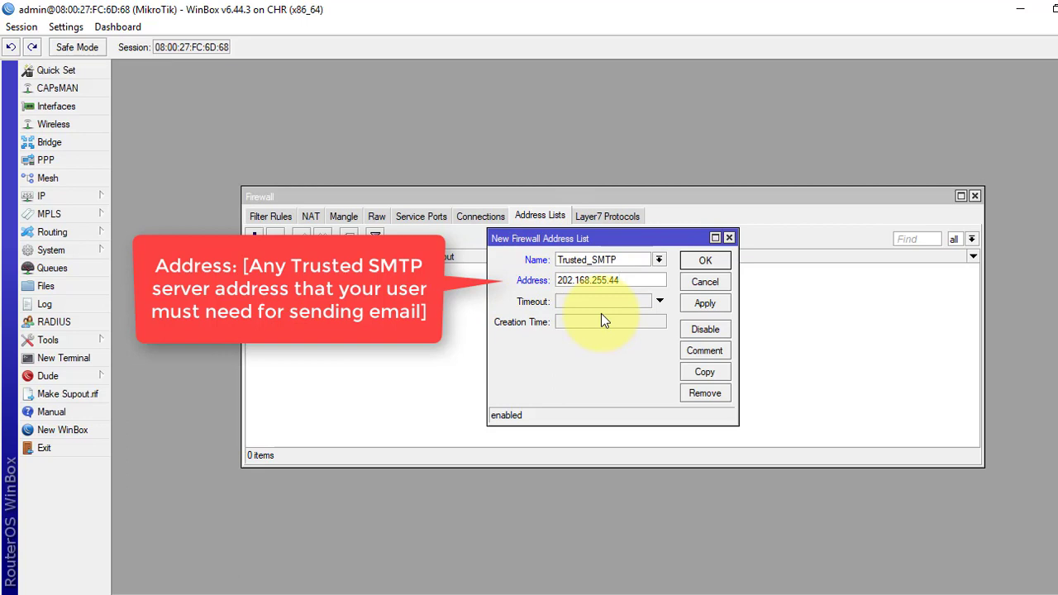
Save the Trusted_SMTP entry and check the LAN address 10.0.0.1/24 under IP Addresses.
{"action": "left_click", "coordinate": [705, 263]}
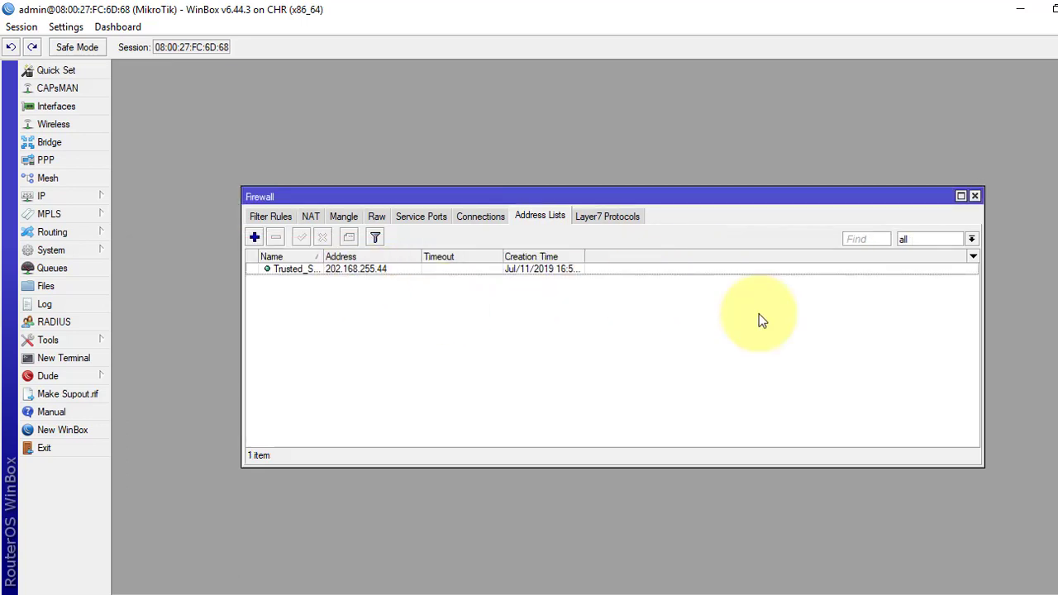
{"action": "left_click", "coordinate": [103, 196]}
{"action": "left_click", "coordinate": [135, 190]}
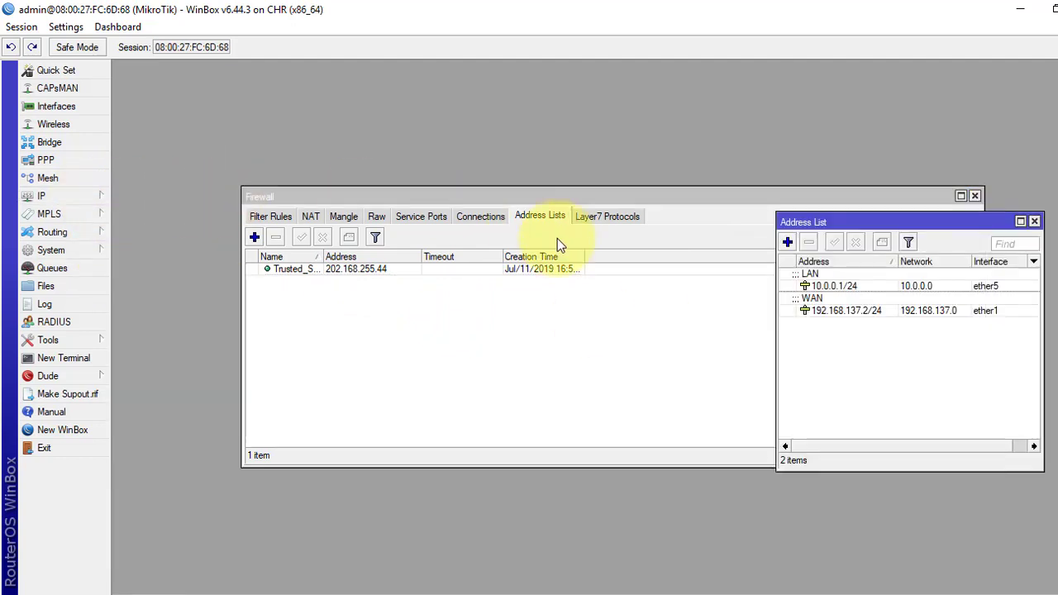
{"action": "left_click", "coordinate": [828, 287]}
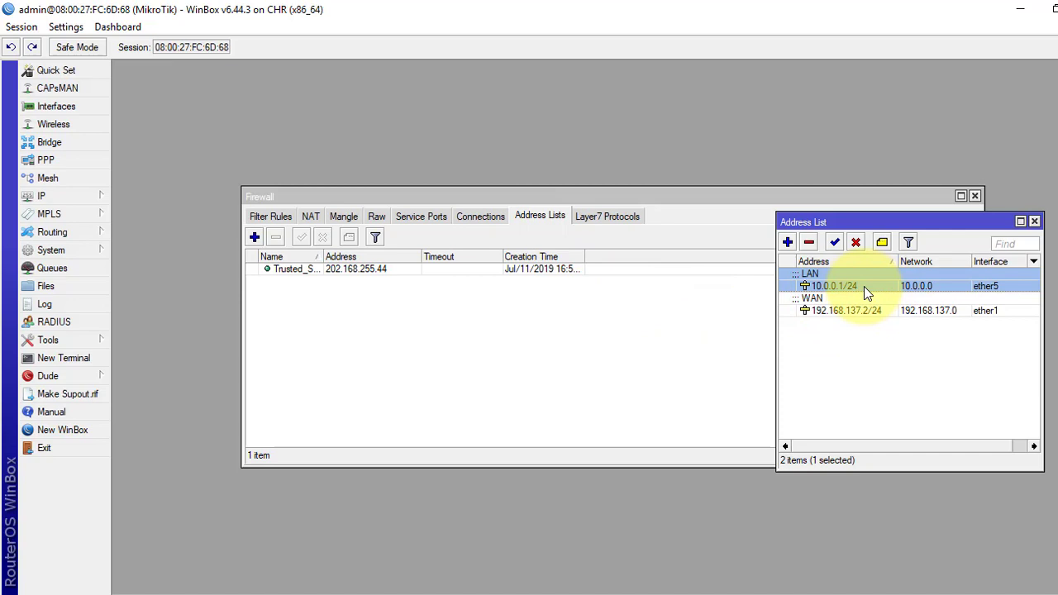
{"action": "double_click", "coordinate": [856, 291]}
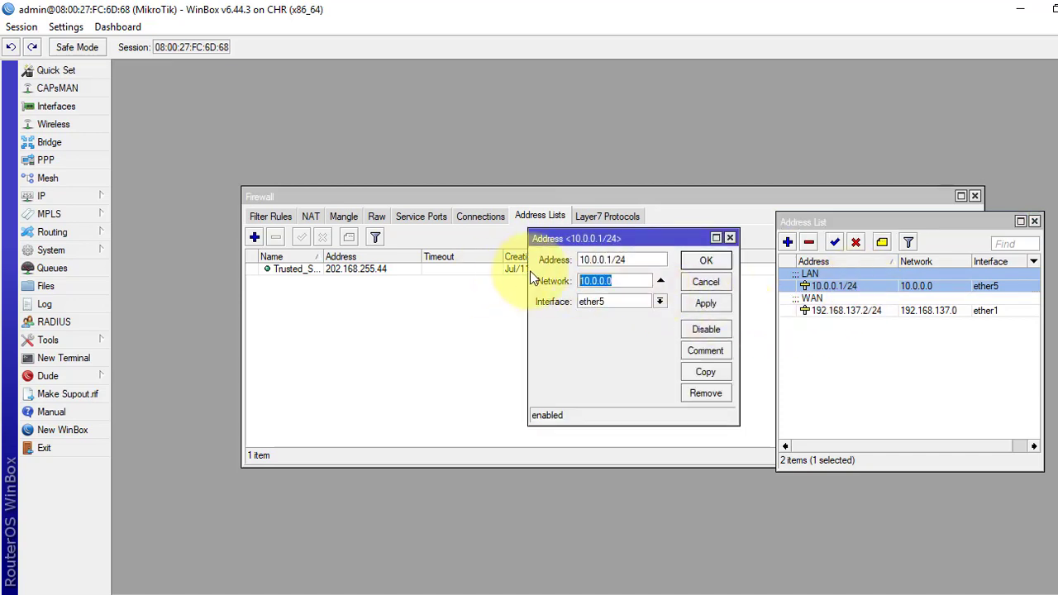
{"action": "left_click", "coordinate": [730, 239]}
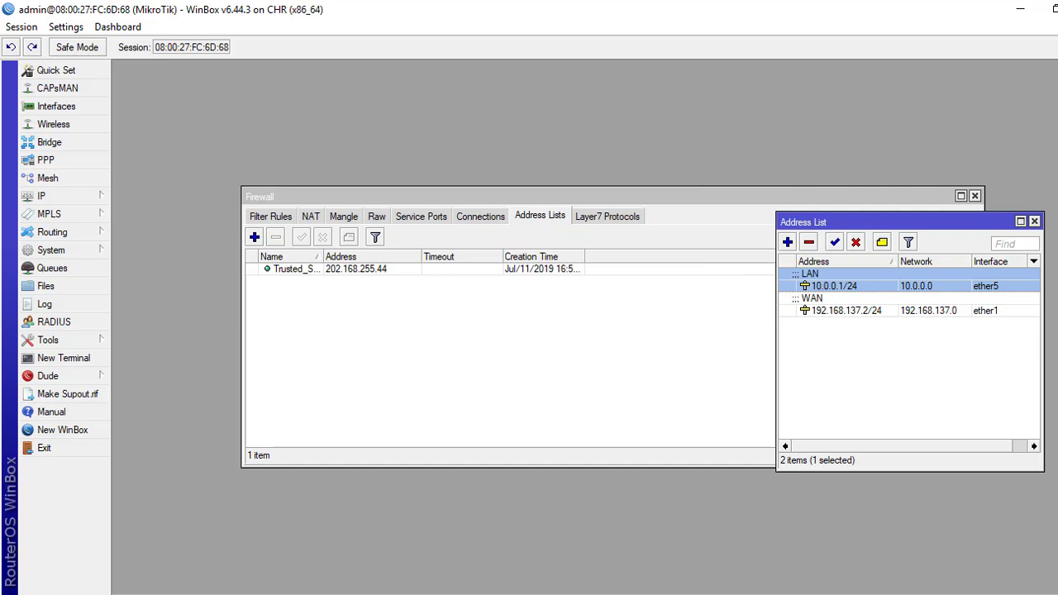
{"action": "left_click", "coordinate": [1035, 221]}
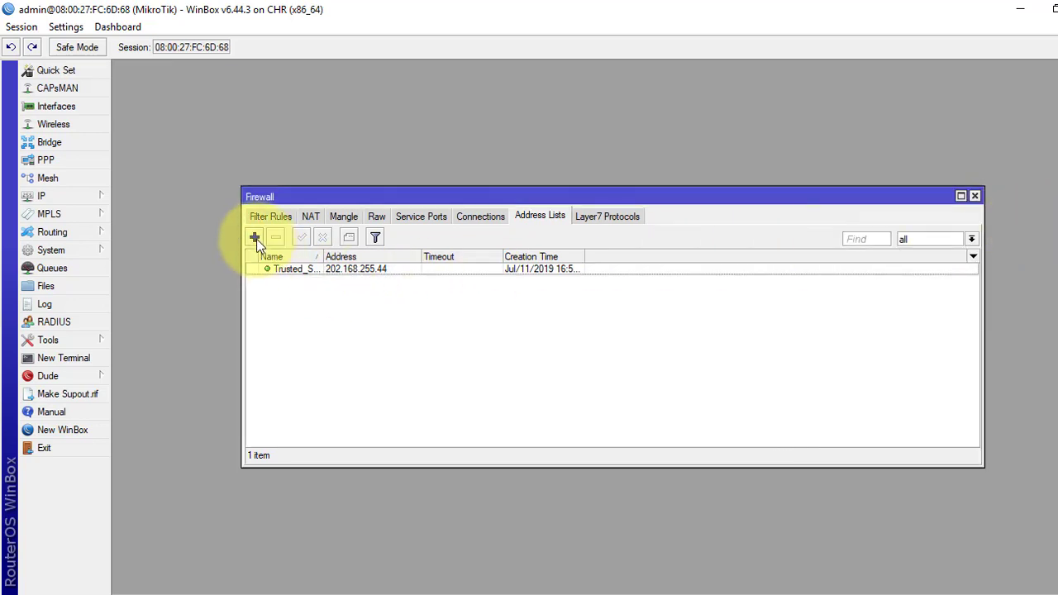
Add address-list entry Local_Block with address 10.0.0.0/24.
{"action": "left_click", "coordinate": [254, 237]}
{"action": "type", "text": "L"}
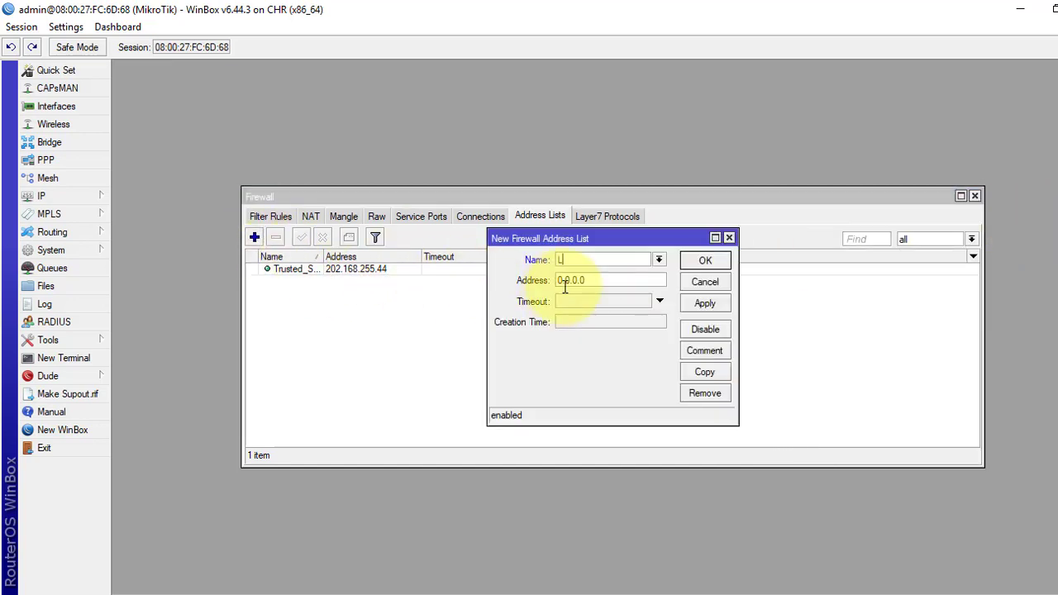
{"action": "type", "text": "oca"}
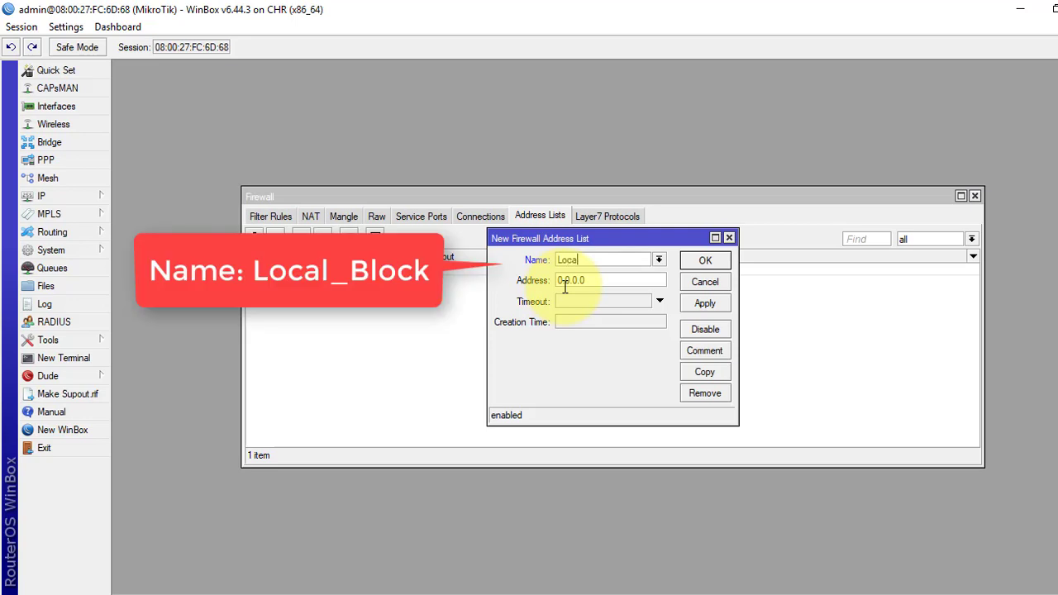
{"action": "type", "text": "l_"}
{"action": "type", "text": "B"}
{"action": "type", "text": "lock"}
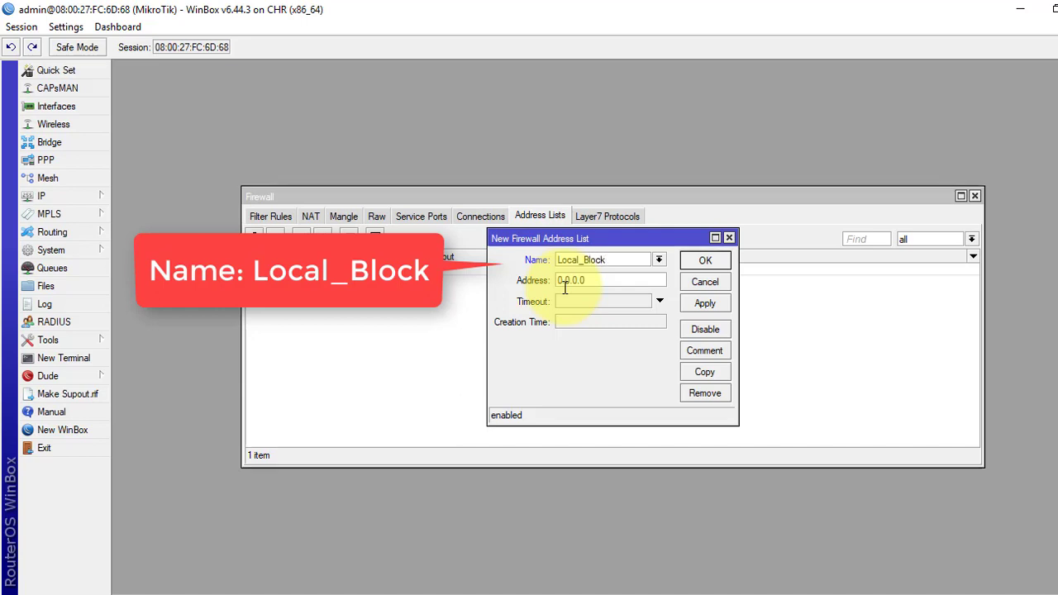
{"action": "key", "text": "Tab"}
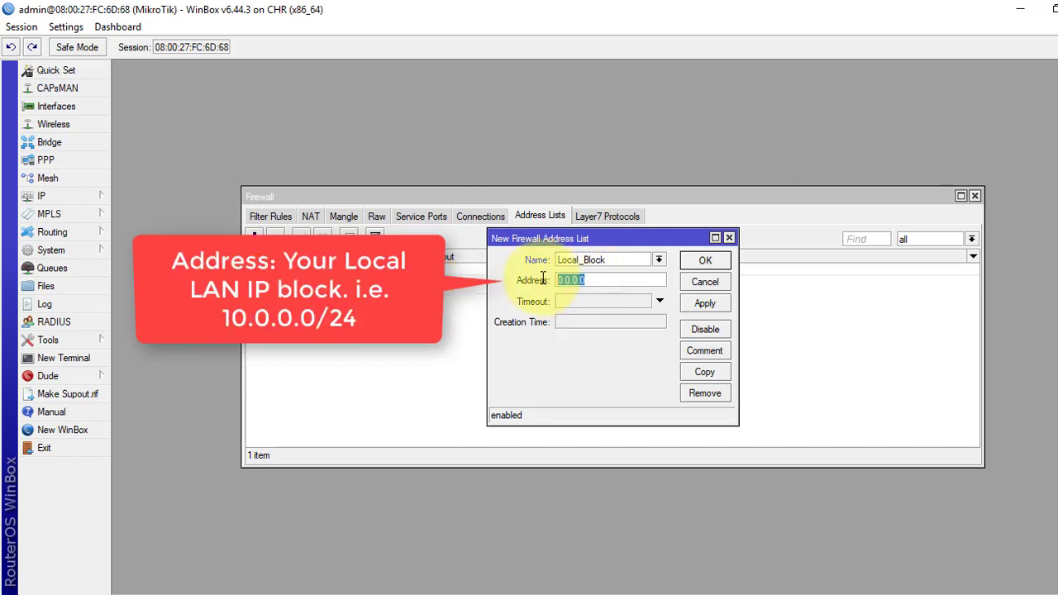
{"action": "type", "text": "10.0.0.0"}
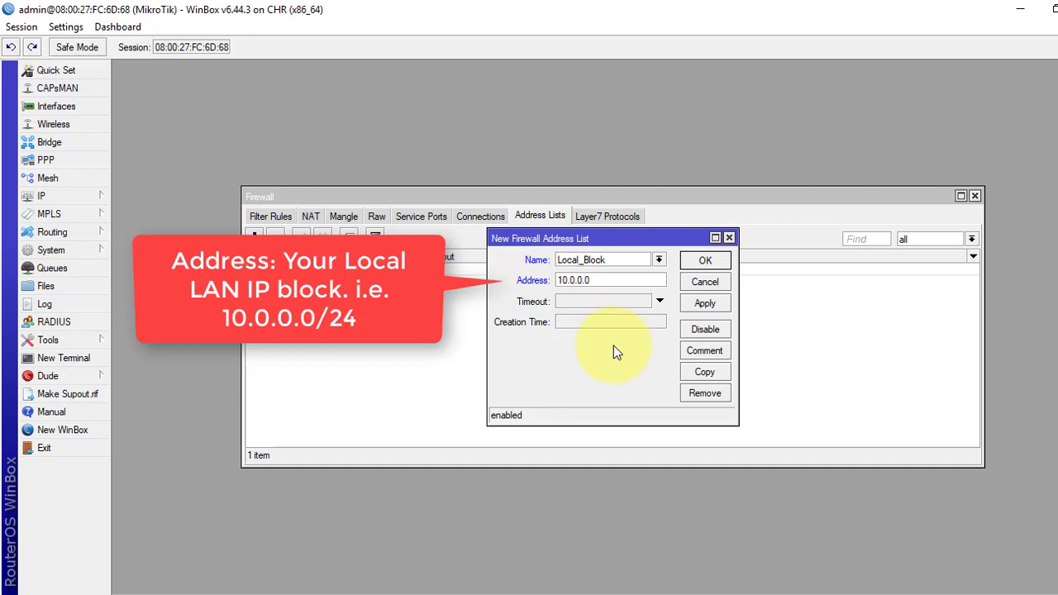
{"action": "type", "text": "/24"}
{"action": "left_click", "coordinate": [705, 260]}
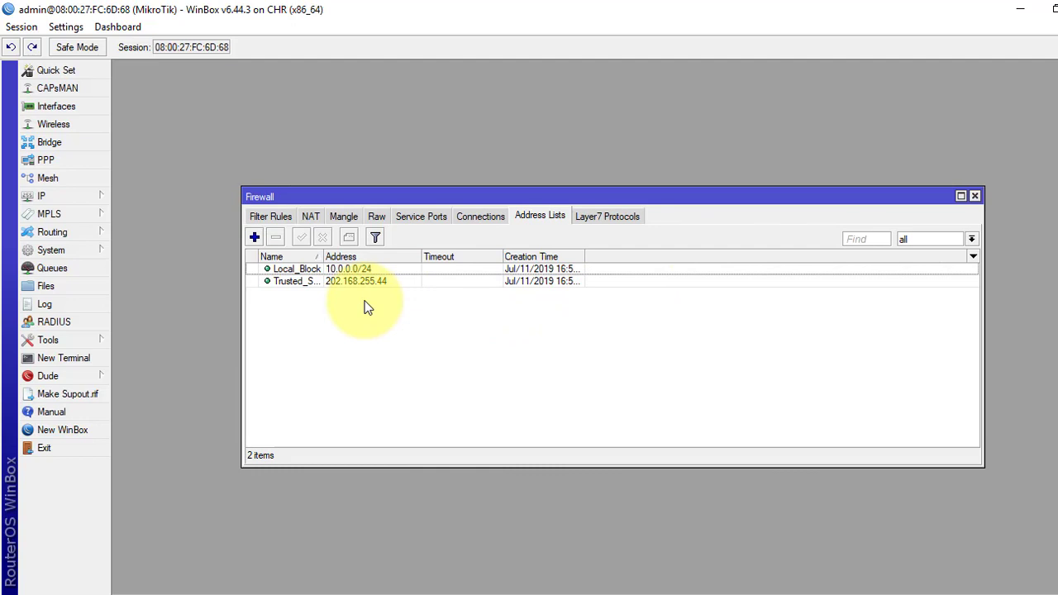
Start a new filter rule matching protocol tcp, destination port 25.
{"action": "left_click", "coordinate": [273, 215]}
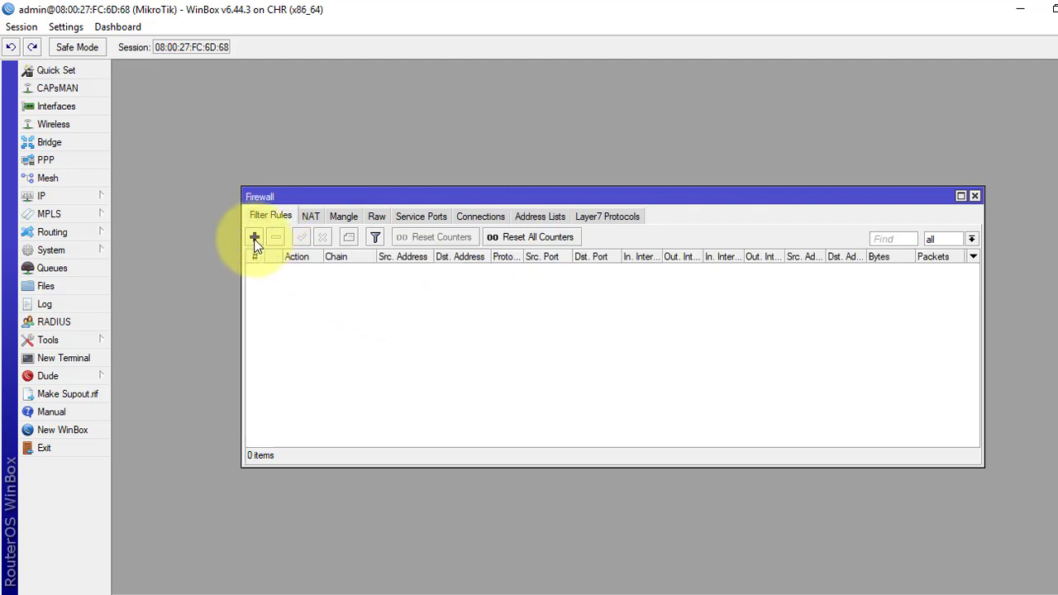
{"action": "left_click", "coordinate": [255, 238]}
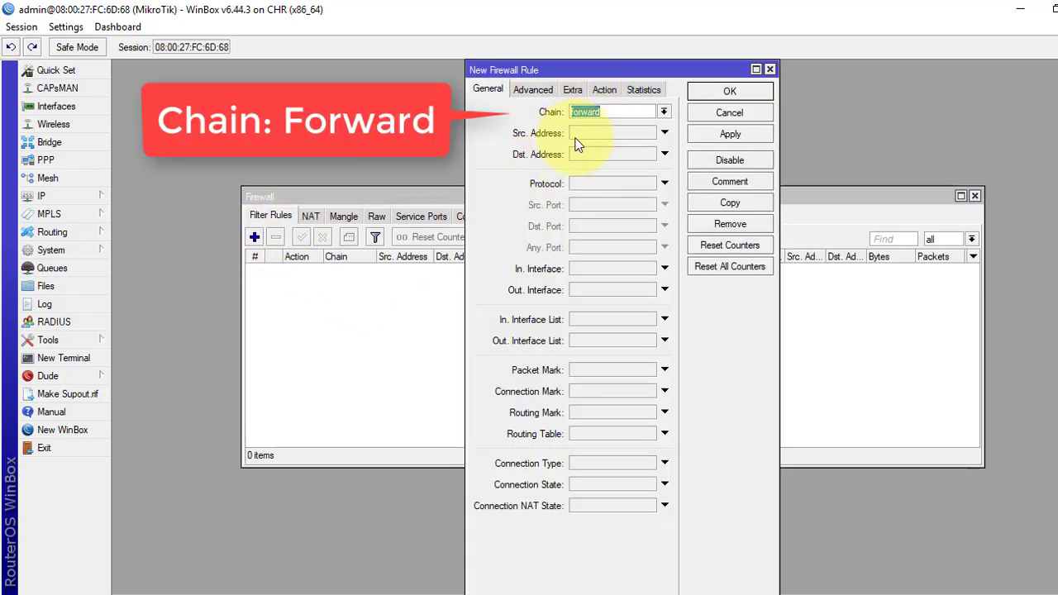
{"action": "left_click", "coordinate": [583, 184]}
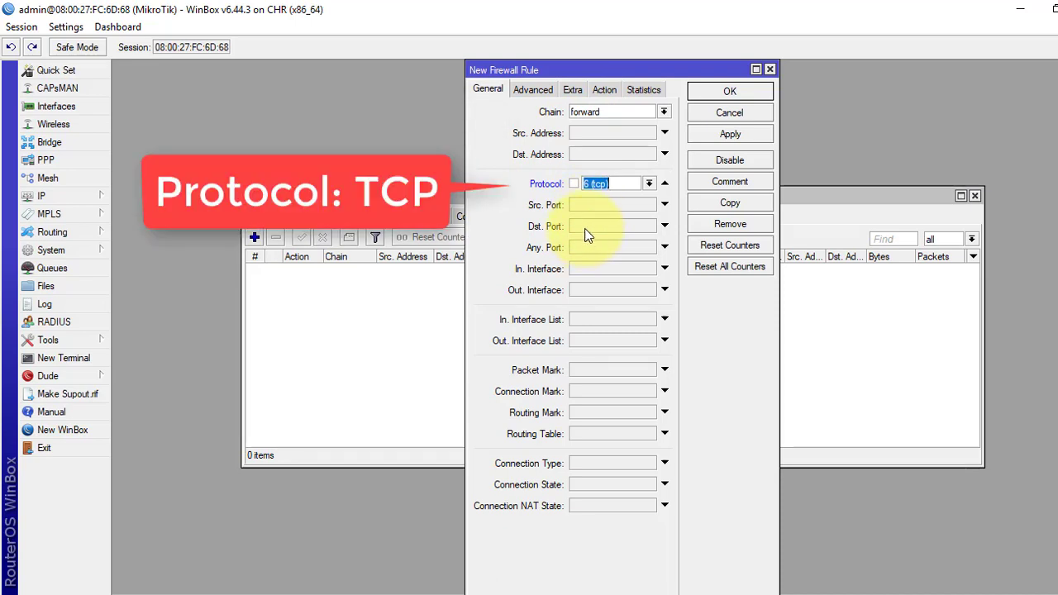
{"action": "left_click", "coordinate": [589, 227]}
{"action": "type", "text": "25"}
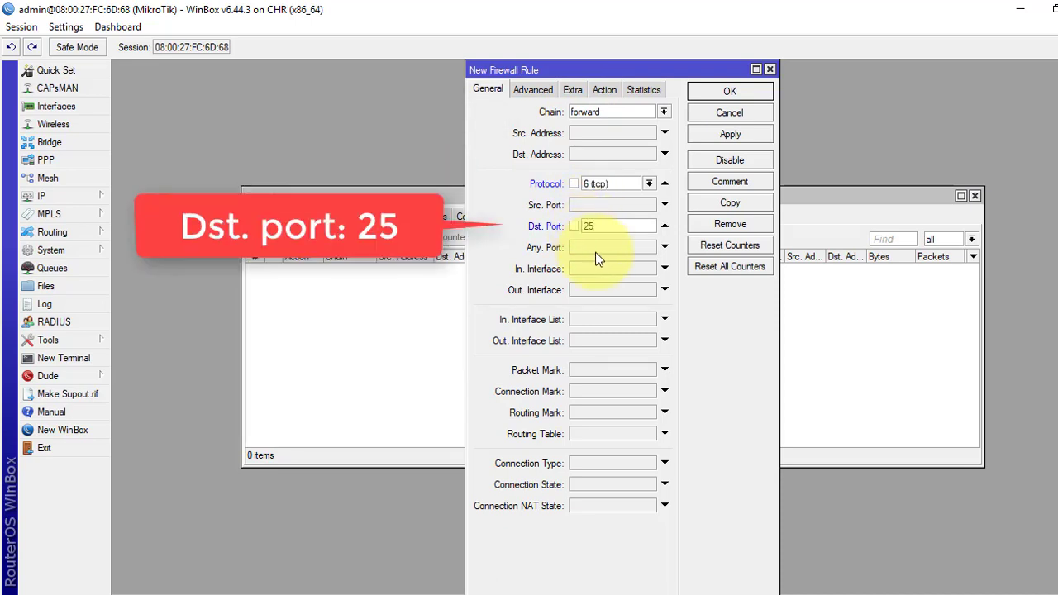
Set source list Local_Block and destination list Trusted_SMTP, keep action accept, and save.
{"action": "left_click", "coordinate": [534, 90]}
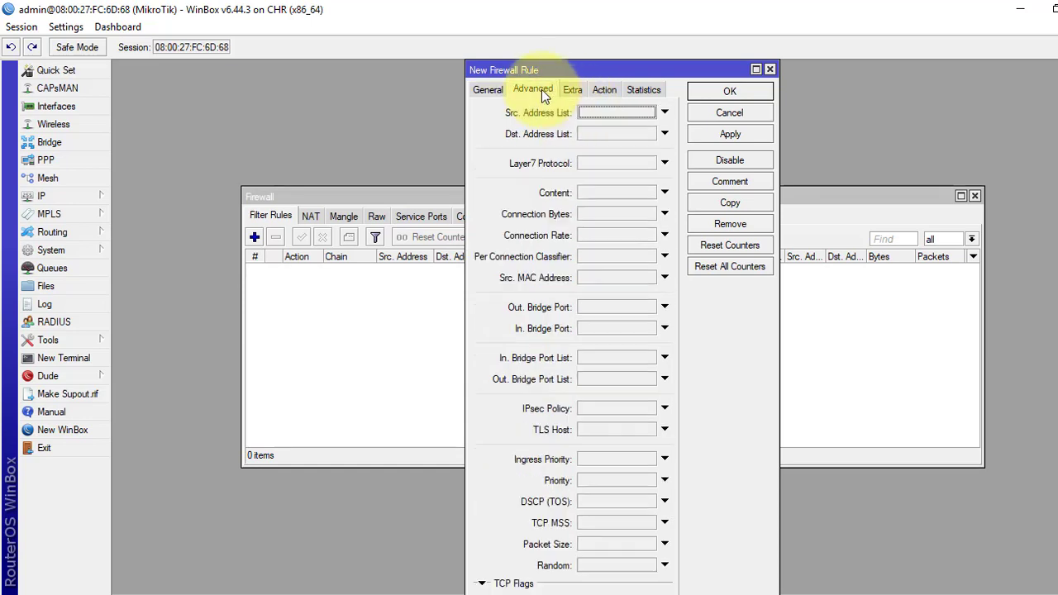
{"action": "left_click", "coordinate": [597, 116]}
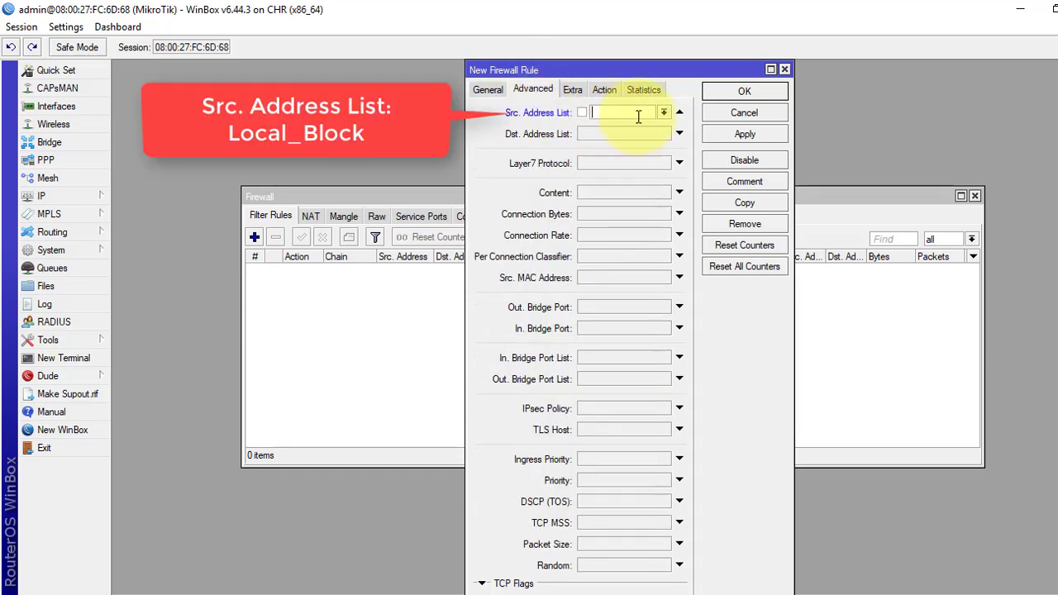
{"action": "left_click", "coordinate": [664, 112]}
{"action": "left_click", "coordinate": [628, 125]}
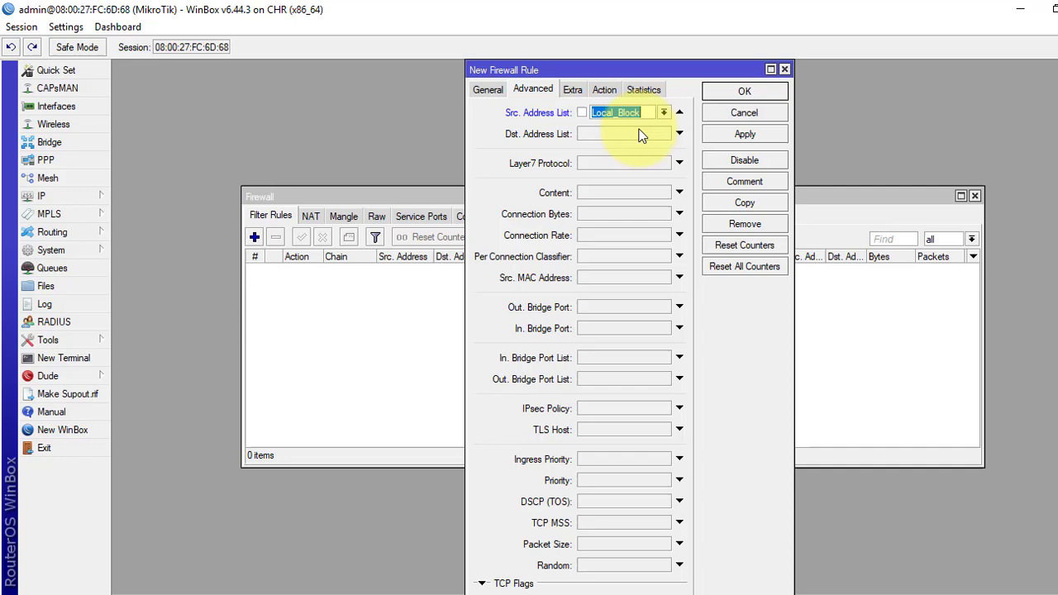
{"action": "left_click", "coordinate": [653, 134]}
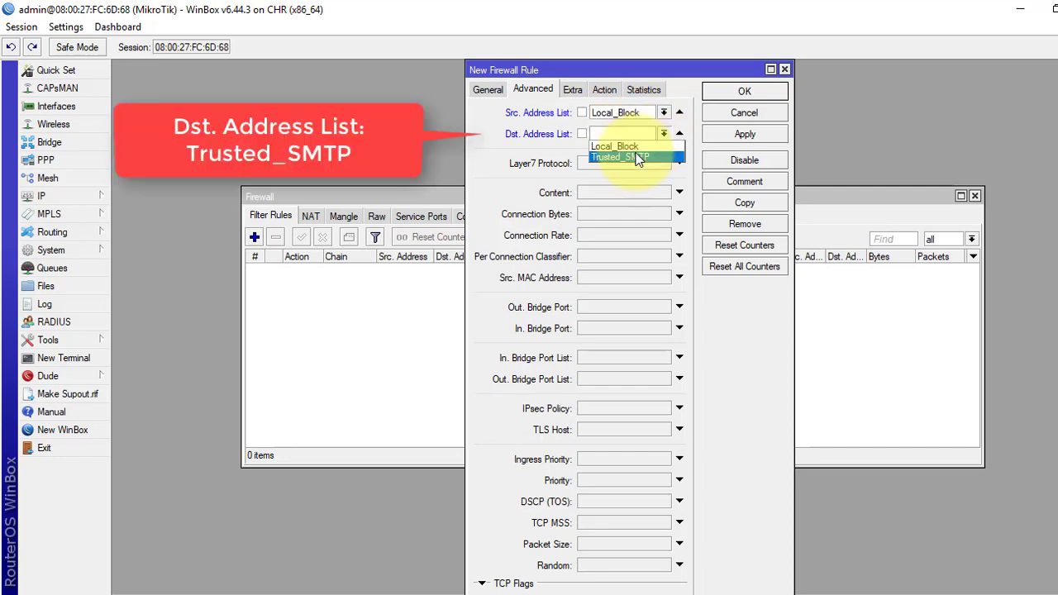
{"action": "left_click", "coordinate": [650, 156]}
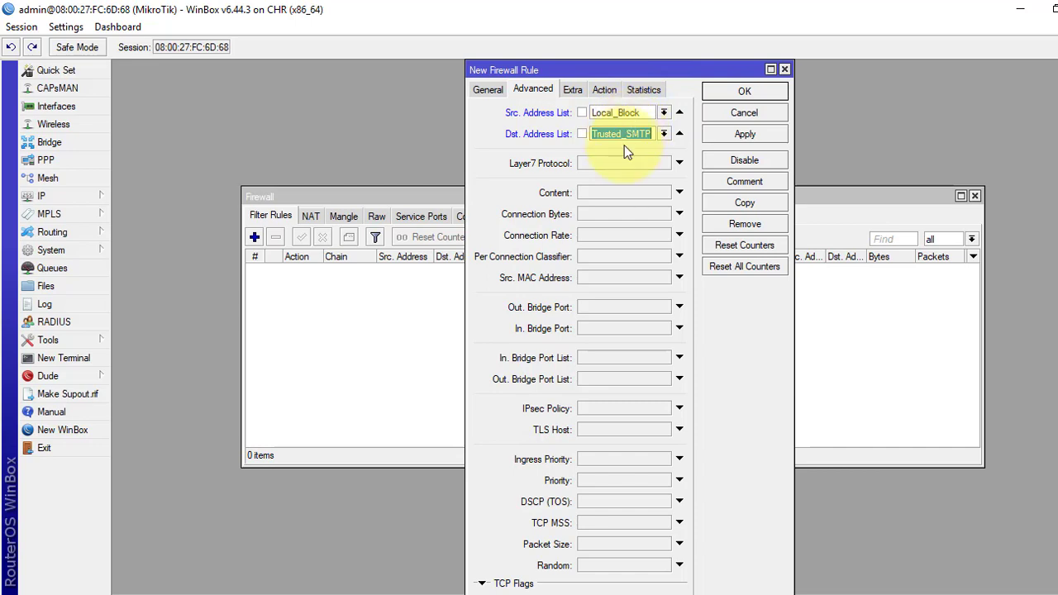
{"action": "left_click", "coordinate": [607, 92]}
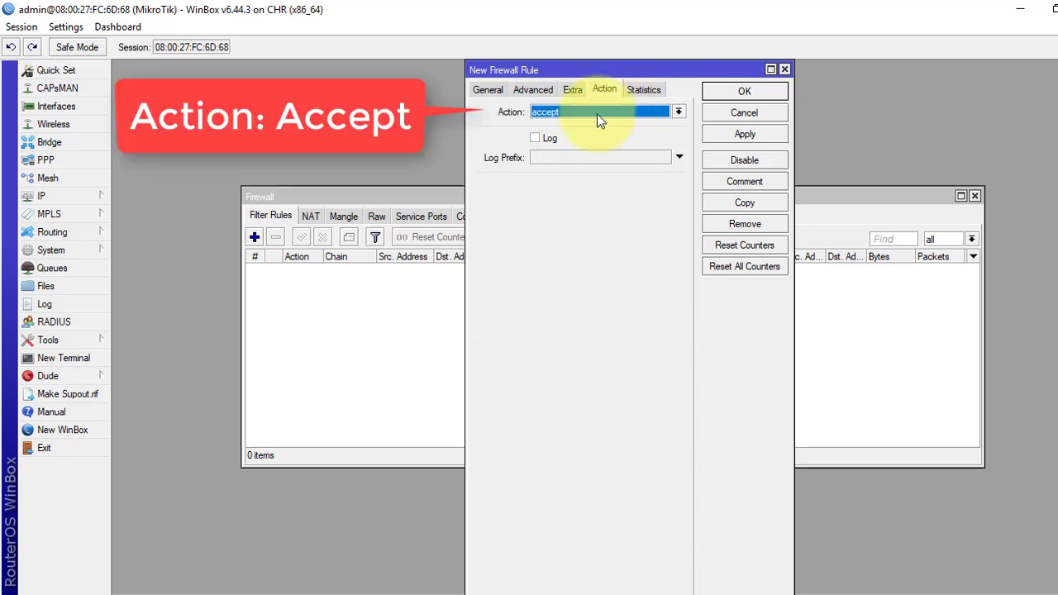
{"action": "left_click", "coordinate": [745, 93]}
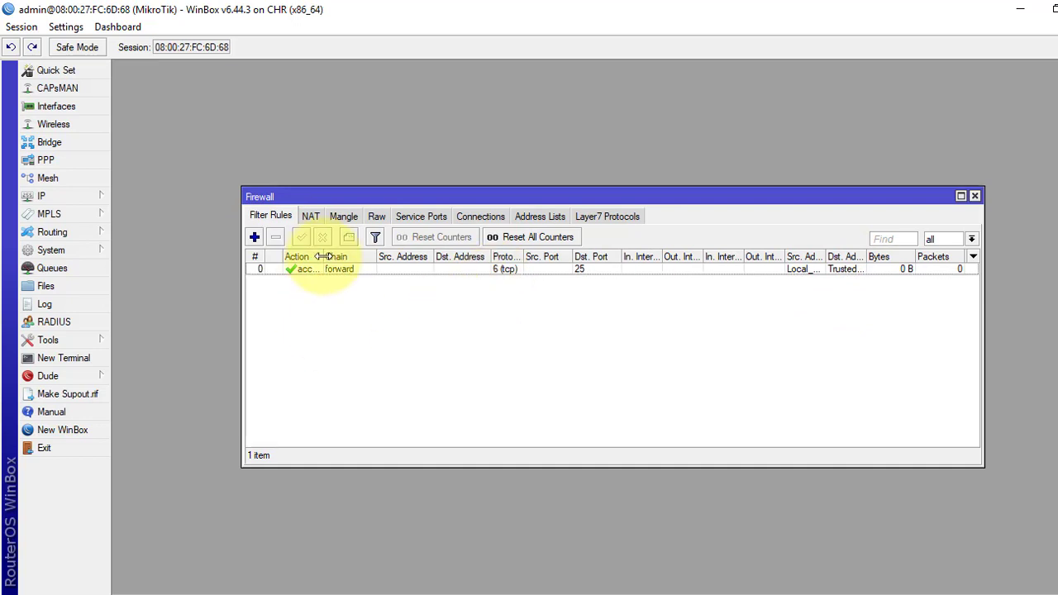
Start a second filter rule with destination port 25.
{"action": "left_click", "coordinate": [256, 236]}
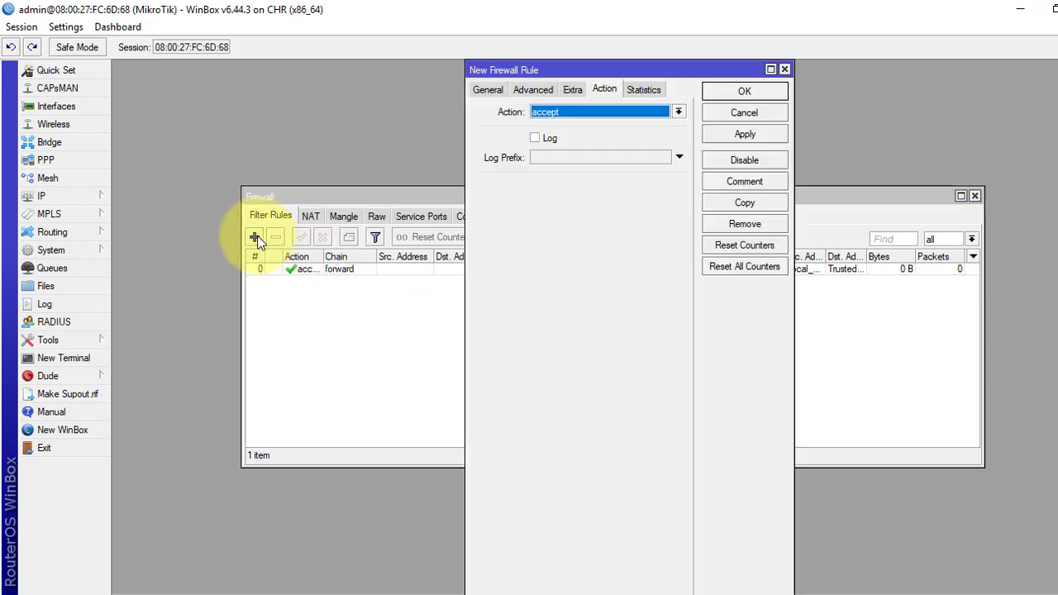
{"action": "left_click", "coordinate": [486, 90]}
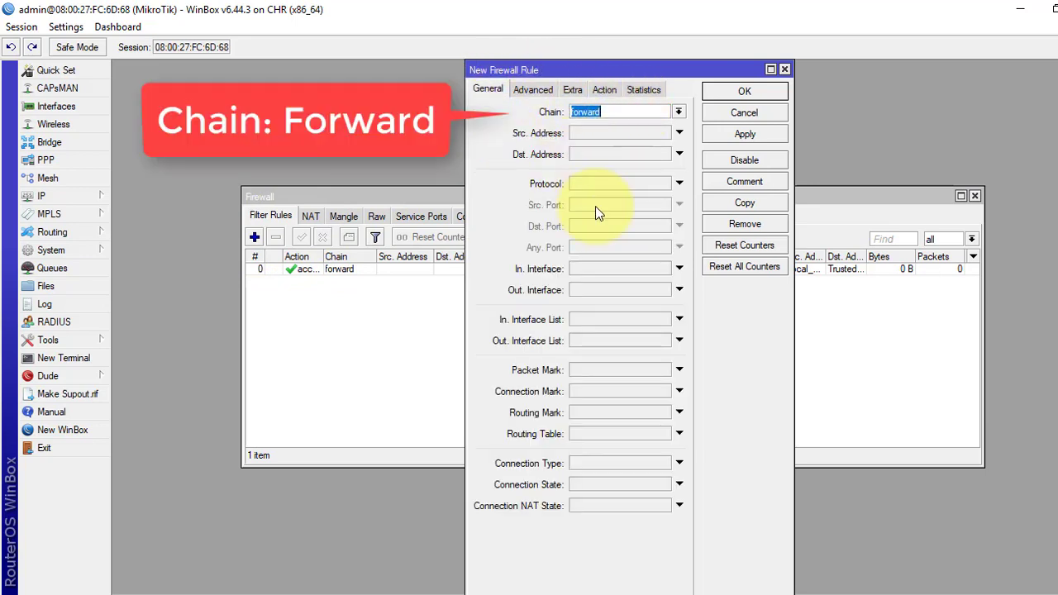
{"action": "left_click", "coordinate": [644, 226]}
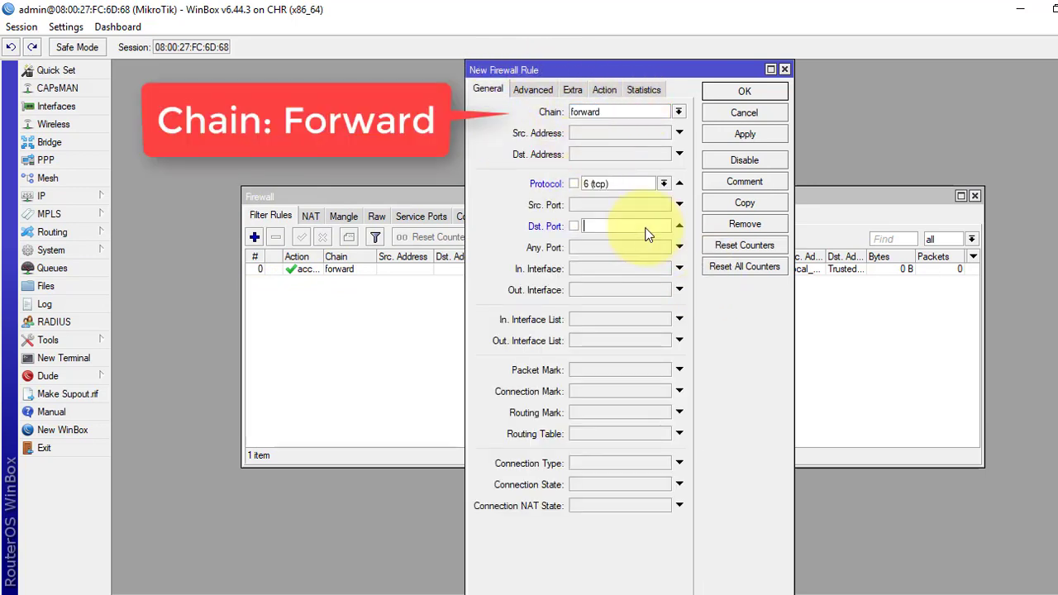
{"action": "type", "text": "25"}
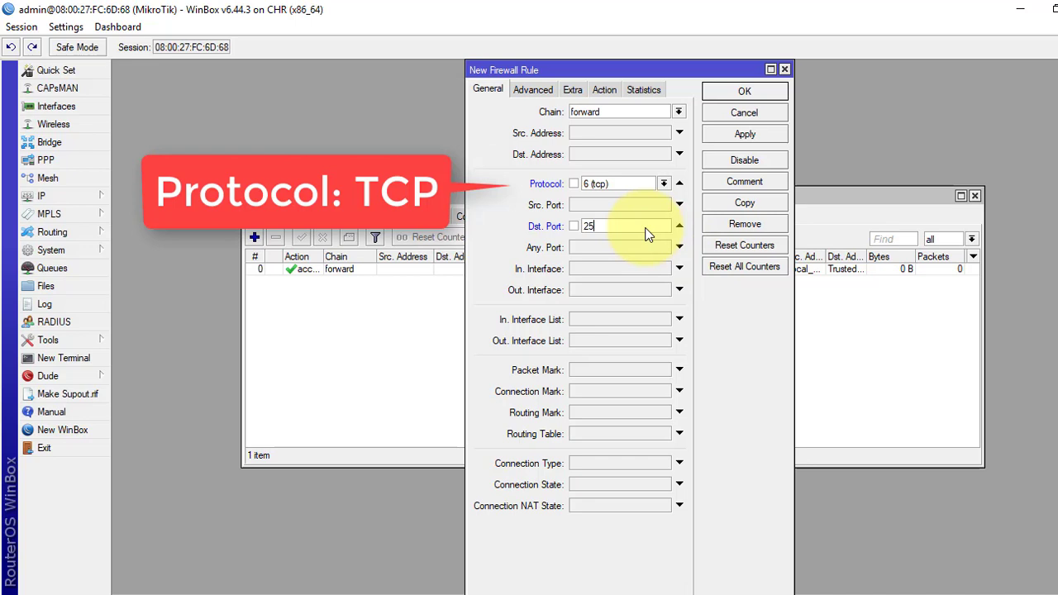
Set source list Local_Block and negated destination list !Trusted_SMTP.
{"action": "left_click", "coordinate": [533, 90]}
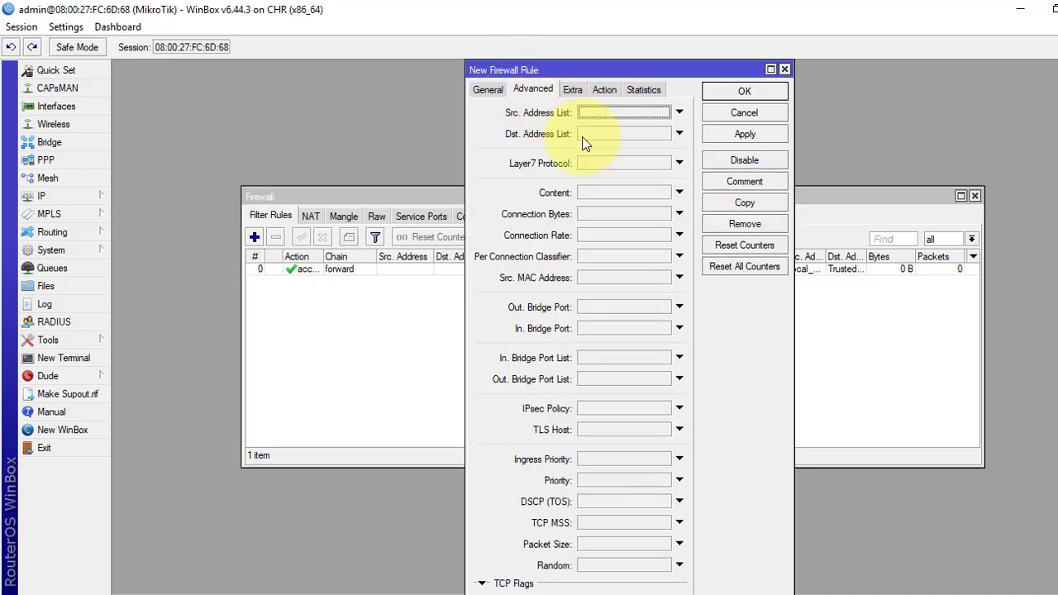
{"action": "left_click", "coordinate": [653, 114]}
{"action": "left_click", "coordinate": [664, 112]}
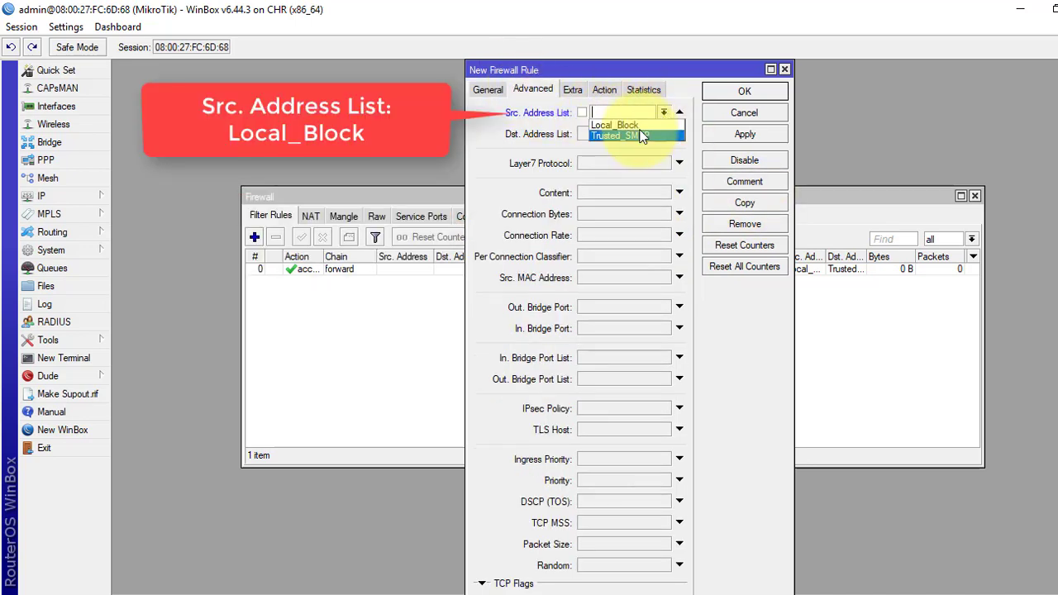
{"action": "left_click", "coordinate": [608, 124]}
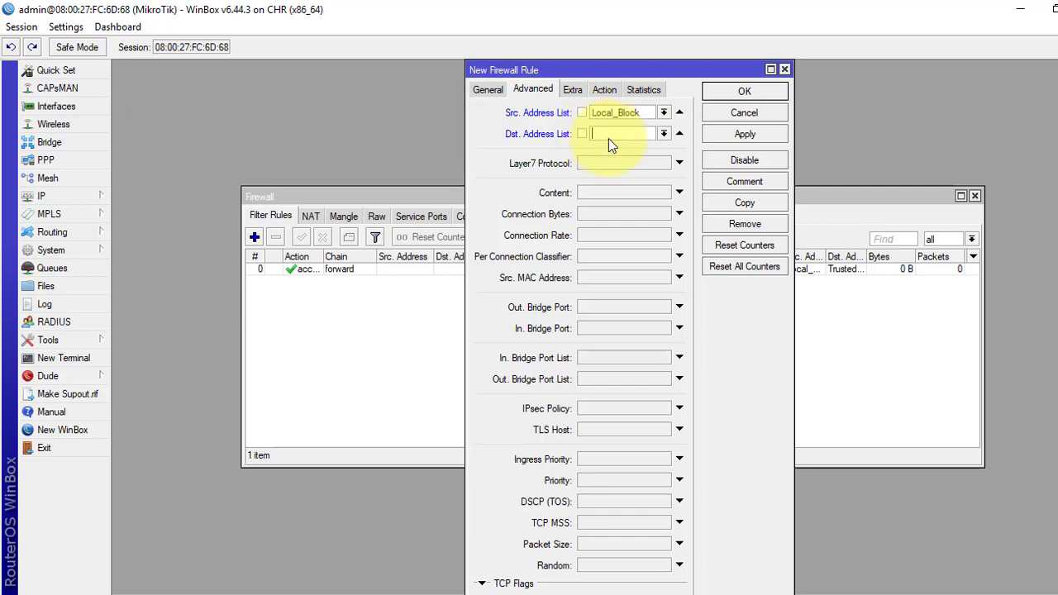
{"action": "left_click", "coordinate": [661, 134]}
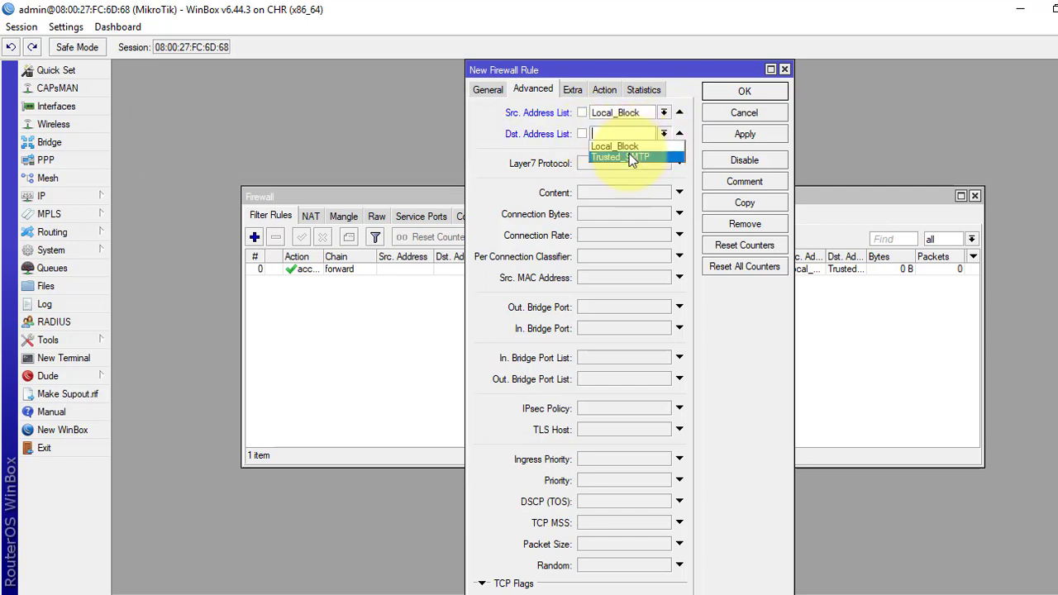
{"action": "left_click", "coordinate": [631, 157]}
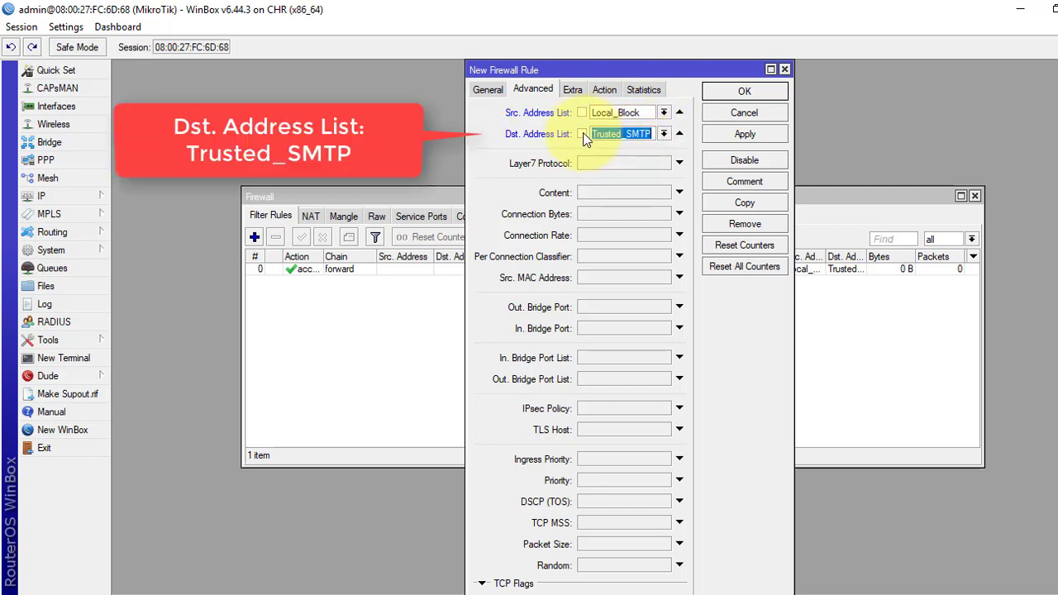
{"action": "left_click", "coordinate": [582, 135]}
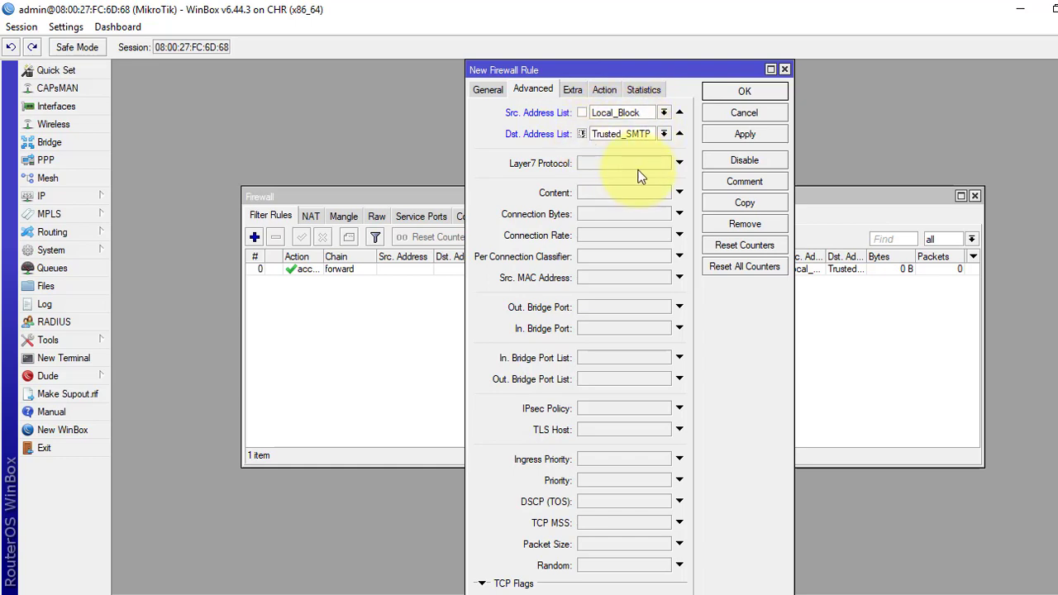
Set the action to 'add src to address list' with list Spammer and save the rule.
{"action": "left_click", "coordinate": [601, 91]}
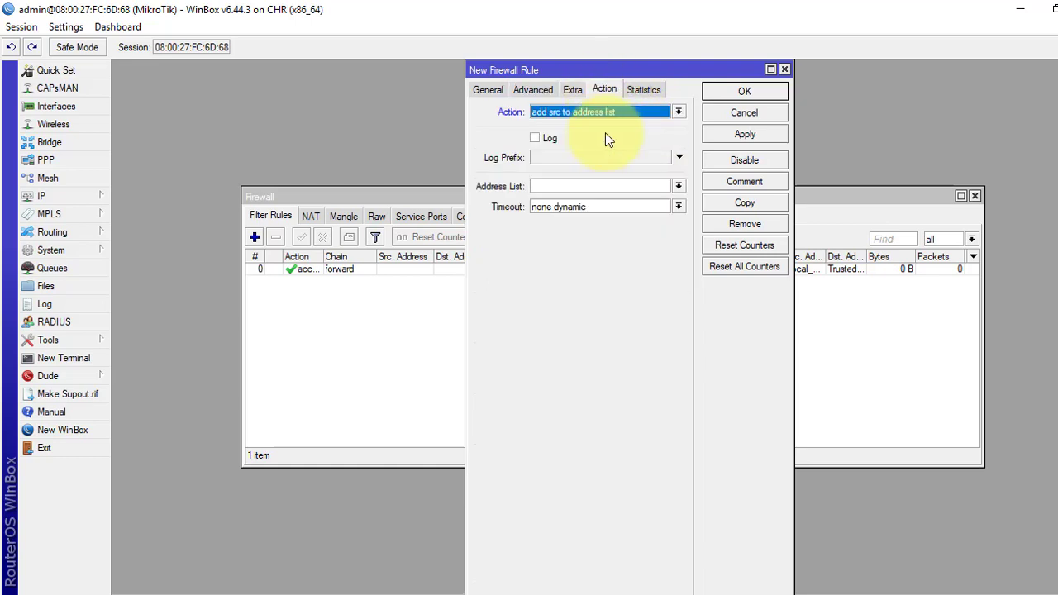
{"action": "left_click", "coordinate": [585, 113]}
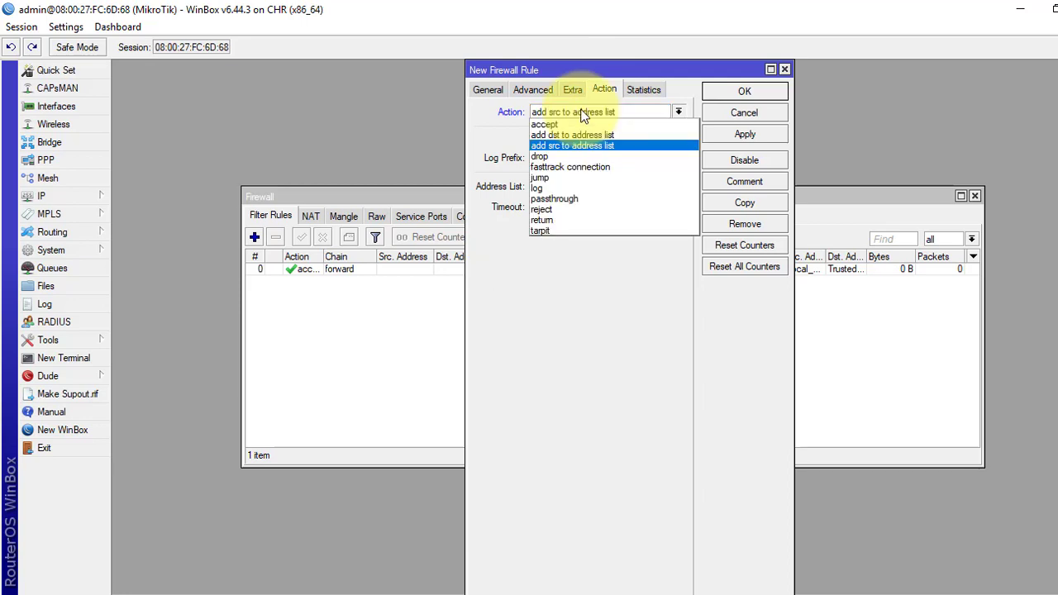
{"action": "left_click", "coordinate": [584, 116]}
{"action": "left_click", "coordinate": [554, 183]}
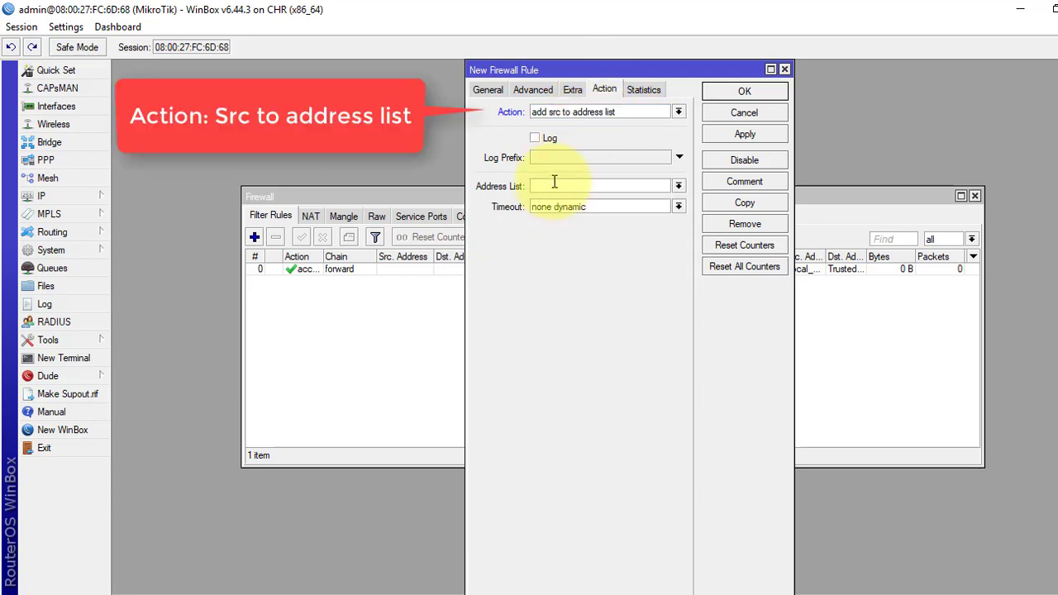
{"action": "type", "text": "SP"}
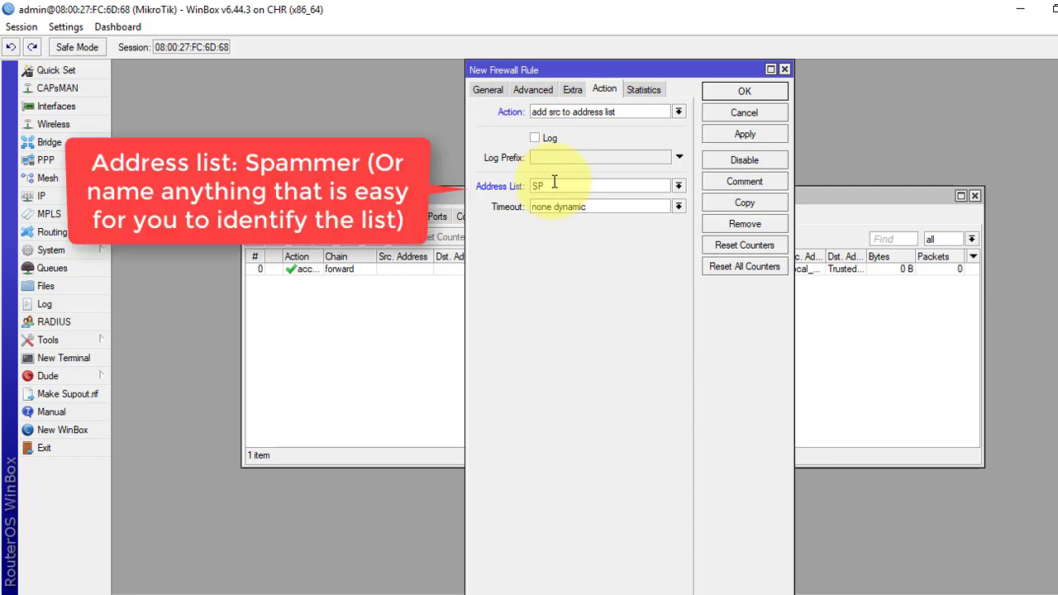
{"action": "key", "text": "BackSpace"}
{"action": "type", "text": "p"}
{"action": "type", "text": "ammer"}
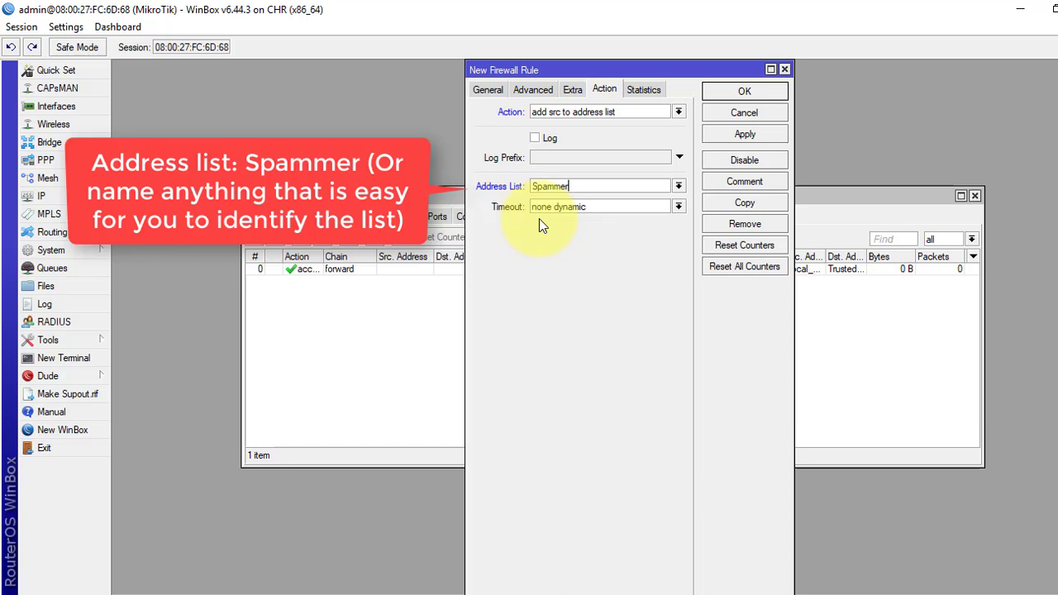
{"action": "left_click", "coordinate": [732, 94]}
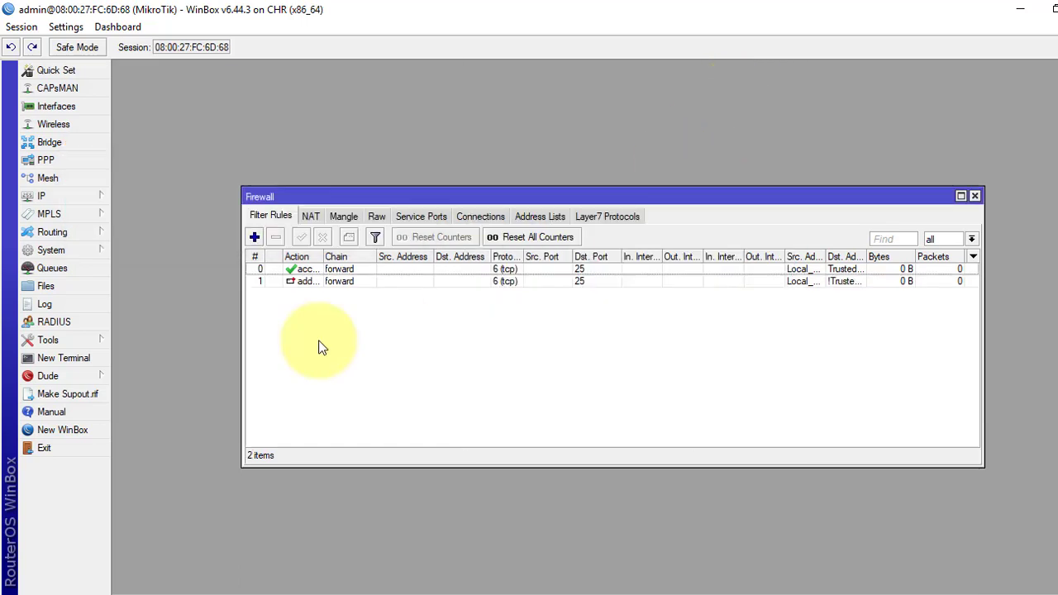
Start a third filter rule with protocol tcp and destination port 25.
{"action": "left_click", "coordinate": [254, 238]}
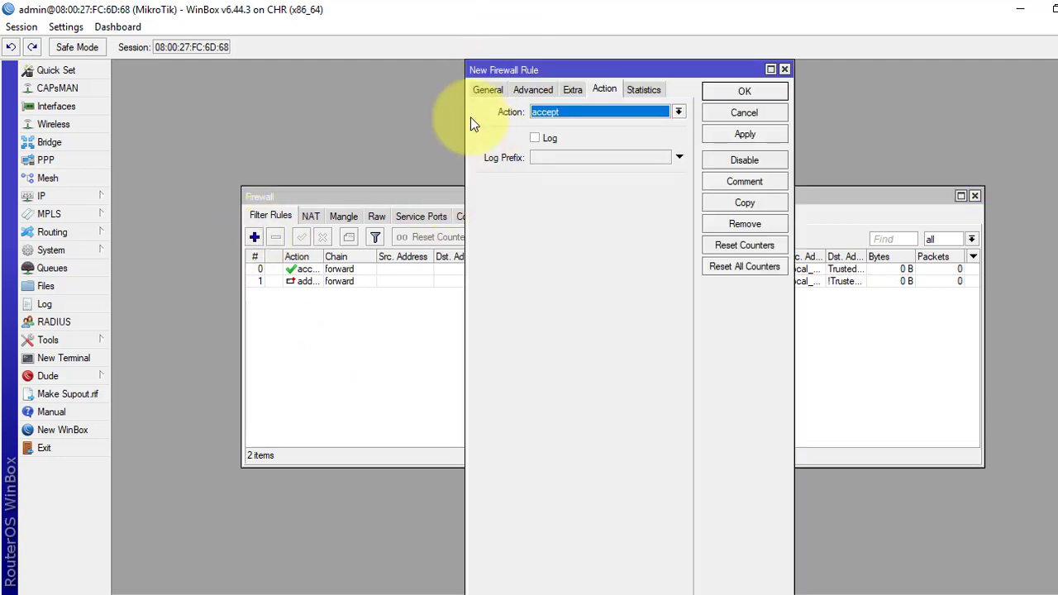
{"action": "left_click", "coordinate": [487, 91]}
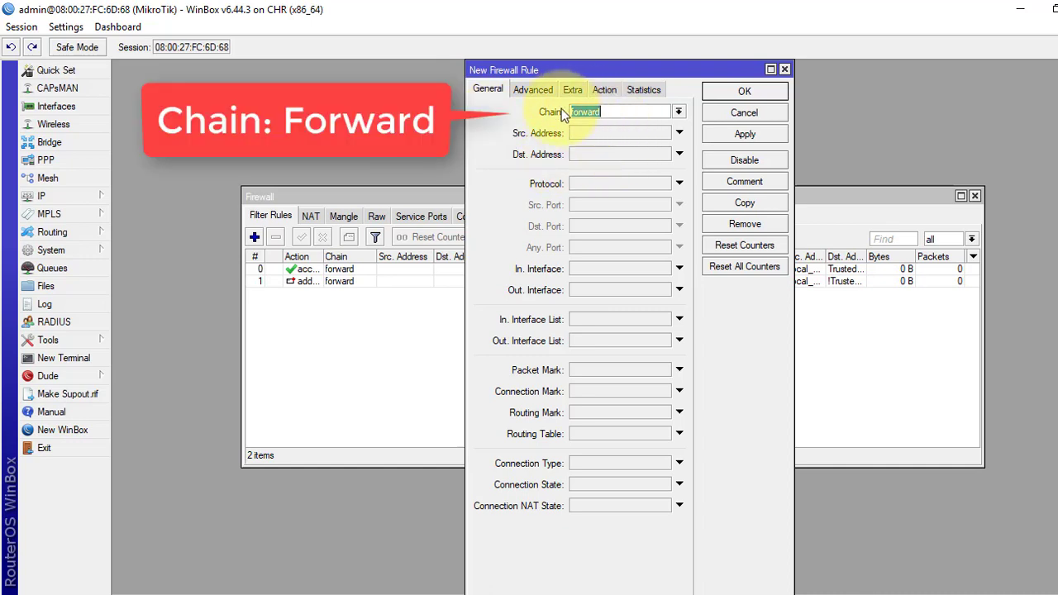
{"action": "left_click", "coordinate": [587, 186]}
{"action": "left_click", "coordinate": [595, 225]}
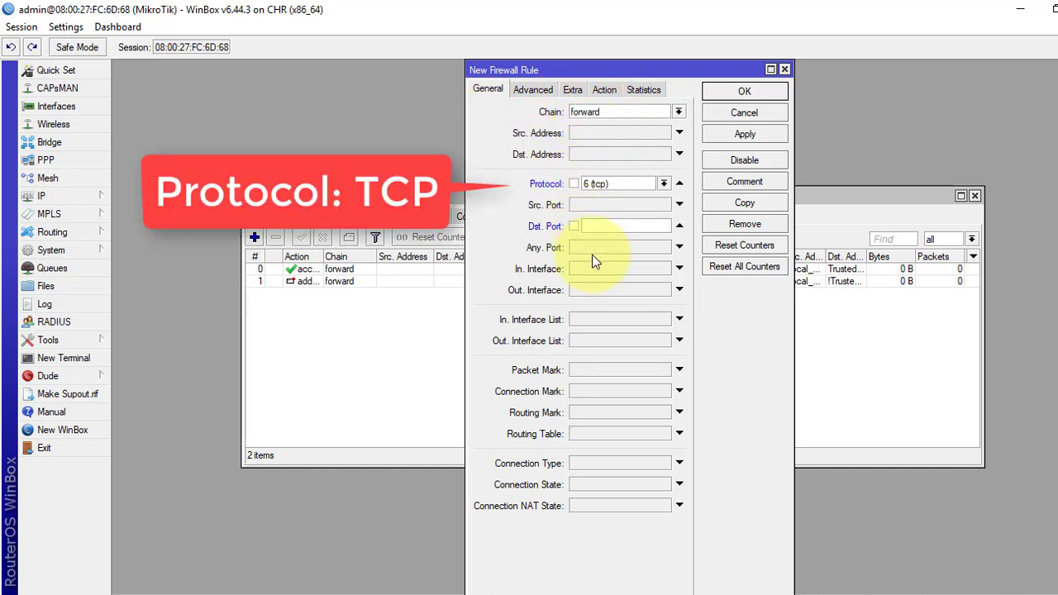
{"action": "type", "text": "25"}
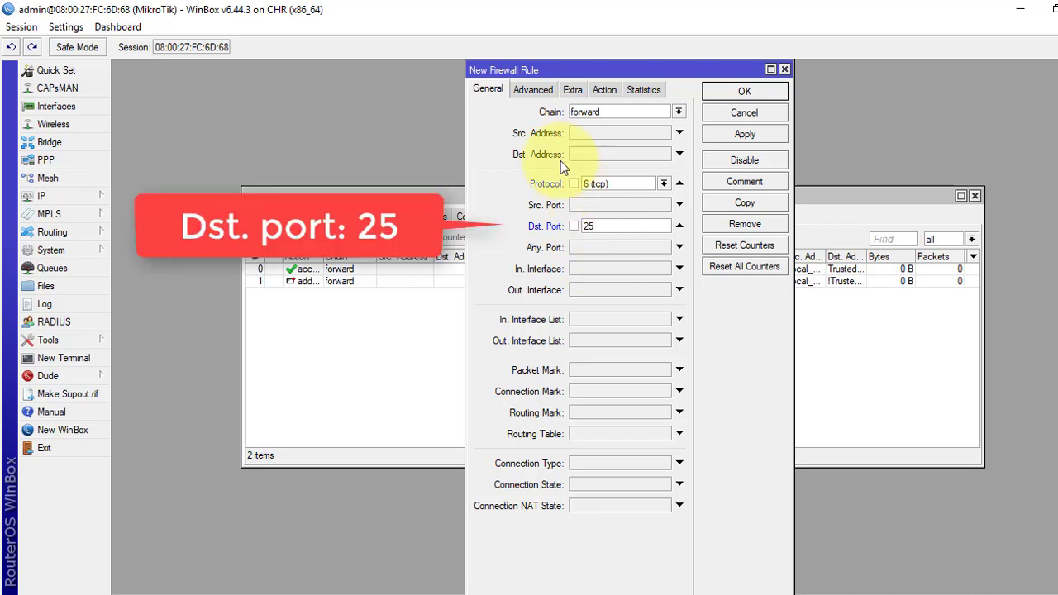
Set source list Local_Block and action drop, then save the rule.
{"action": "left_click", "coordinate": [534, 88]}
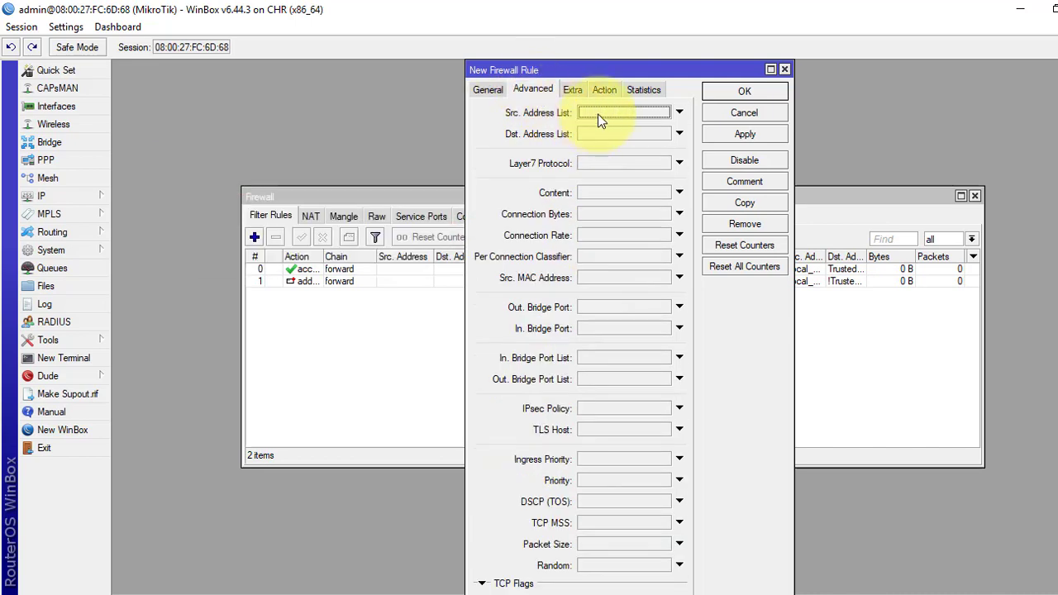
{"action": "left_click", "coordinate": [678, 113]}
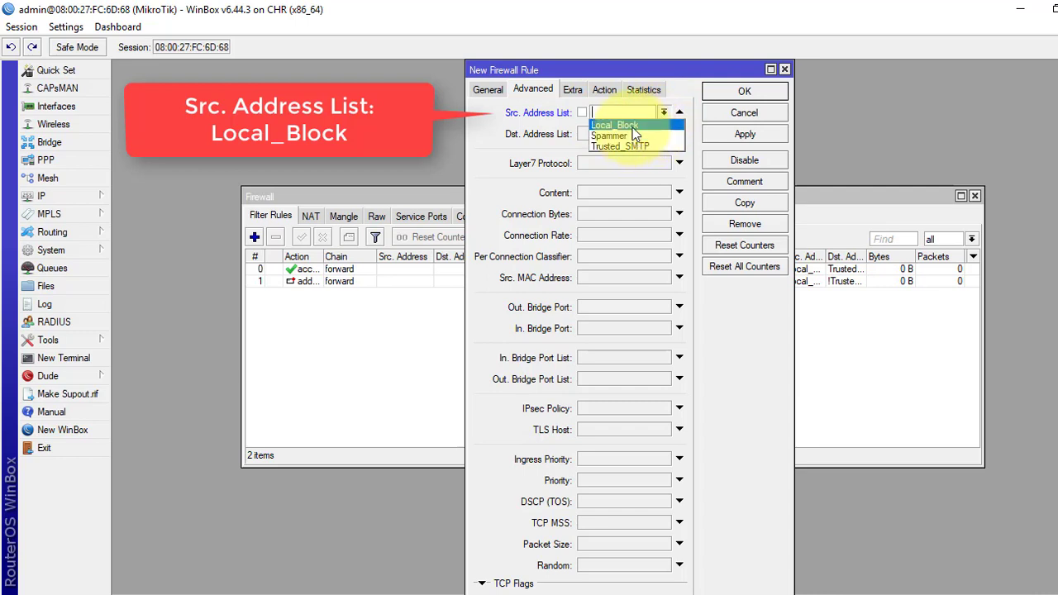
{"action": "left_click", "coordinate": [632, 127]}
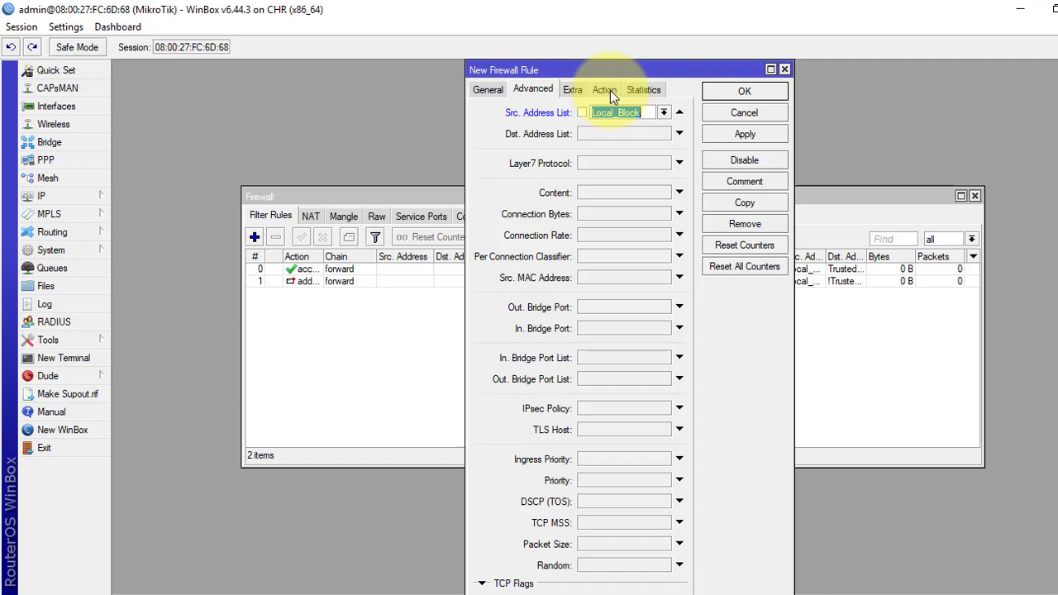
{"action": "left_click", "coordinate": [611, 90]}
{"action": "left_click", "coordinate": [599, 116]}
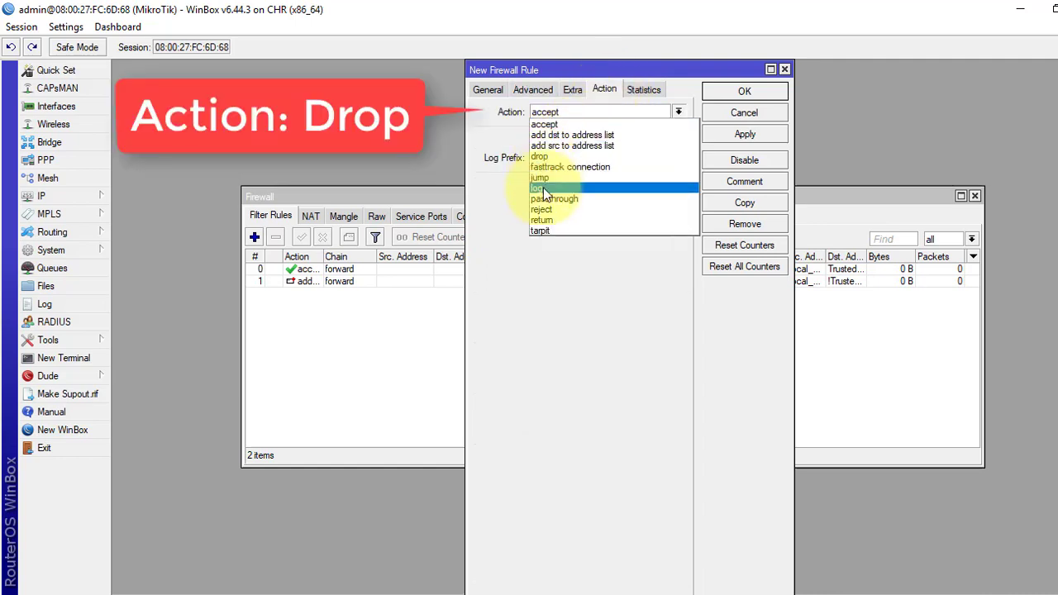
{"action": "left_click", "coordinate": [550, 157]}
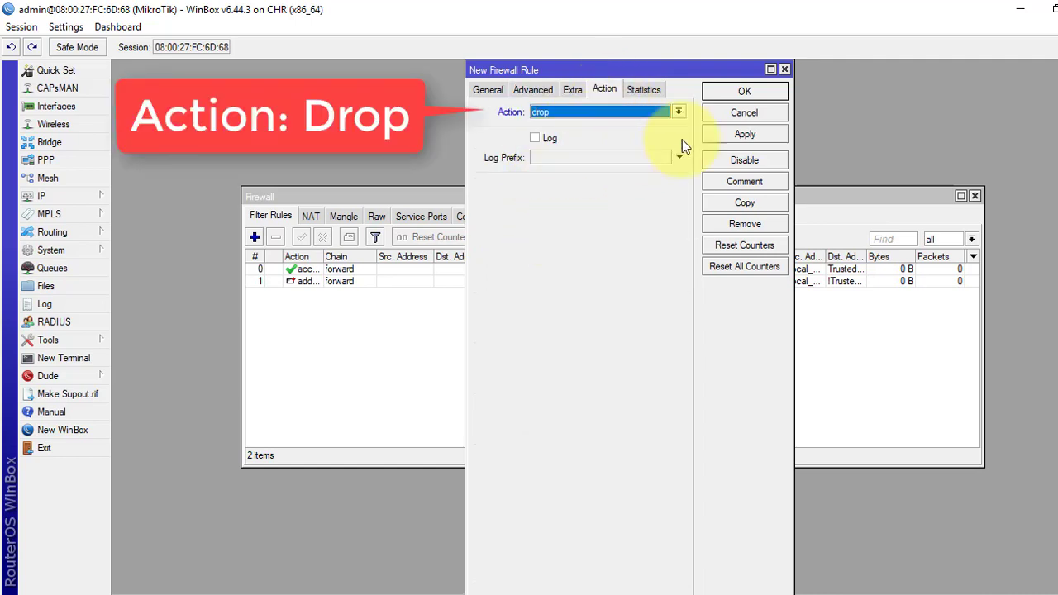
{"action": "left_click", "coordinate": [724, 93]}
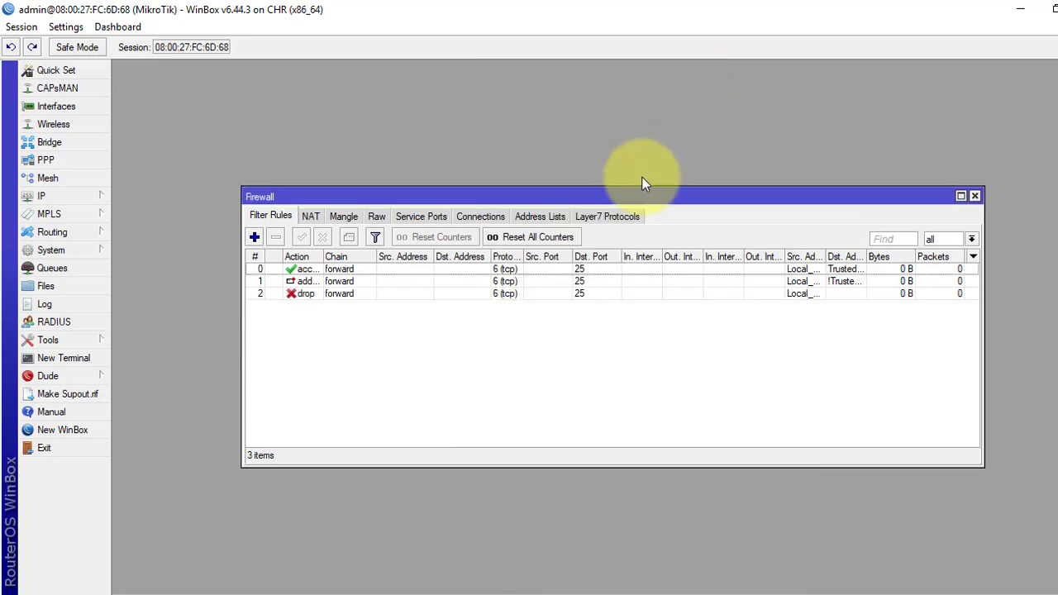